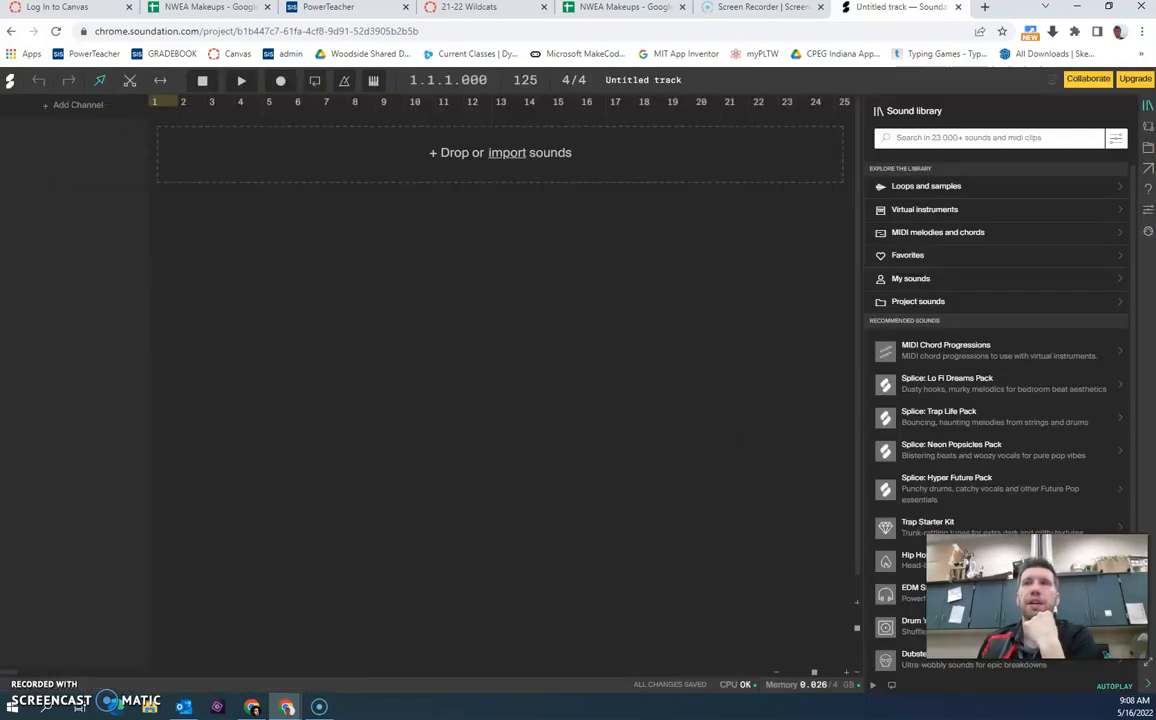
- Browse the loops and samples, preview nt_125_drum_loop_cyber_hat[SPLICE].wav, and place it on a new channel at bar 1
left_click(1030, 600)
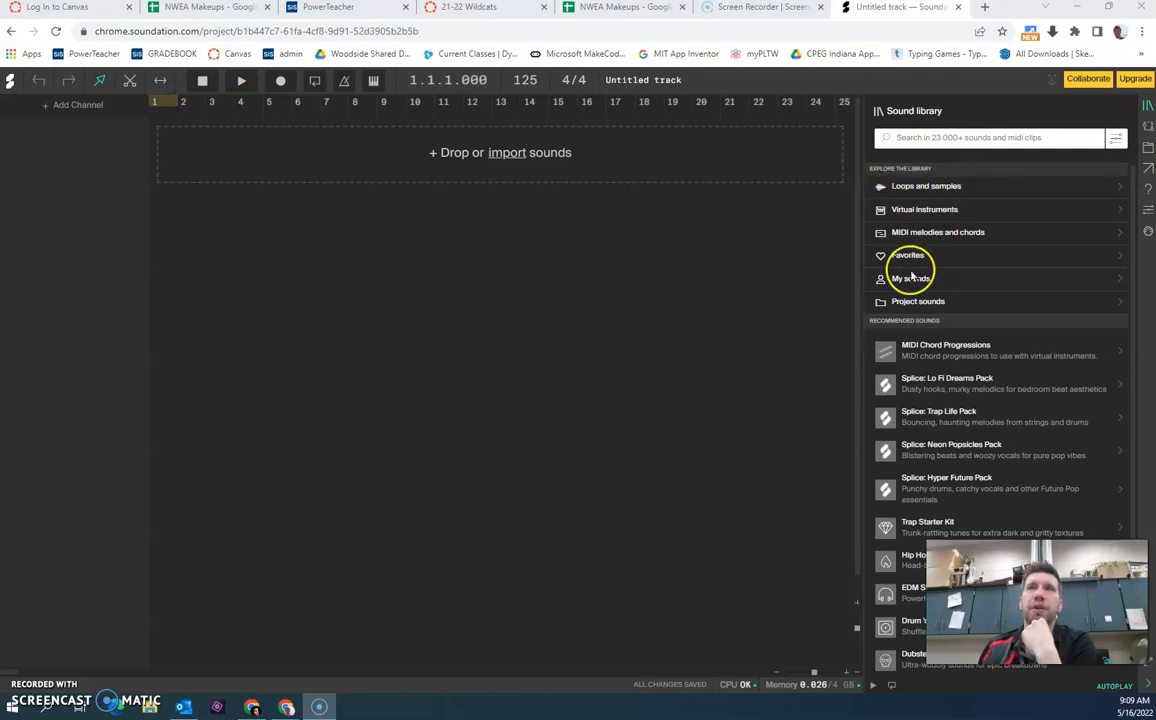
left_click(920, 186)
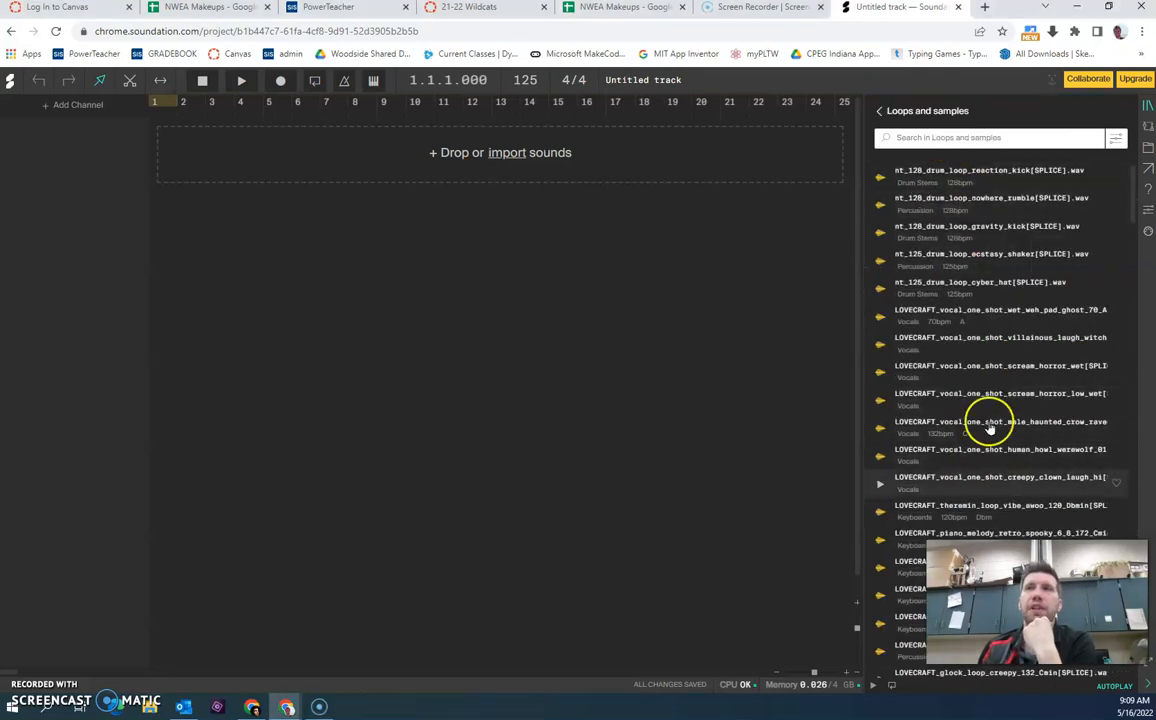
left_click(881, 291)
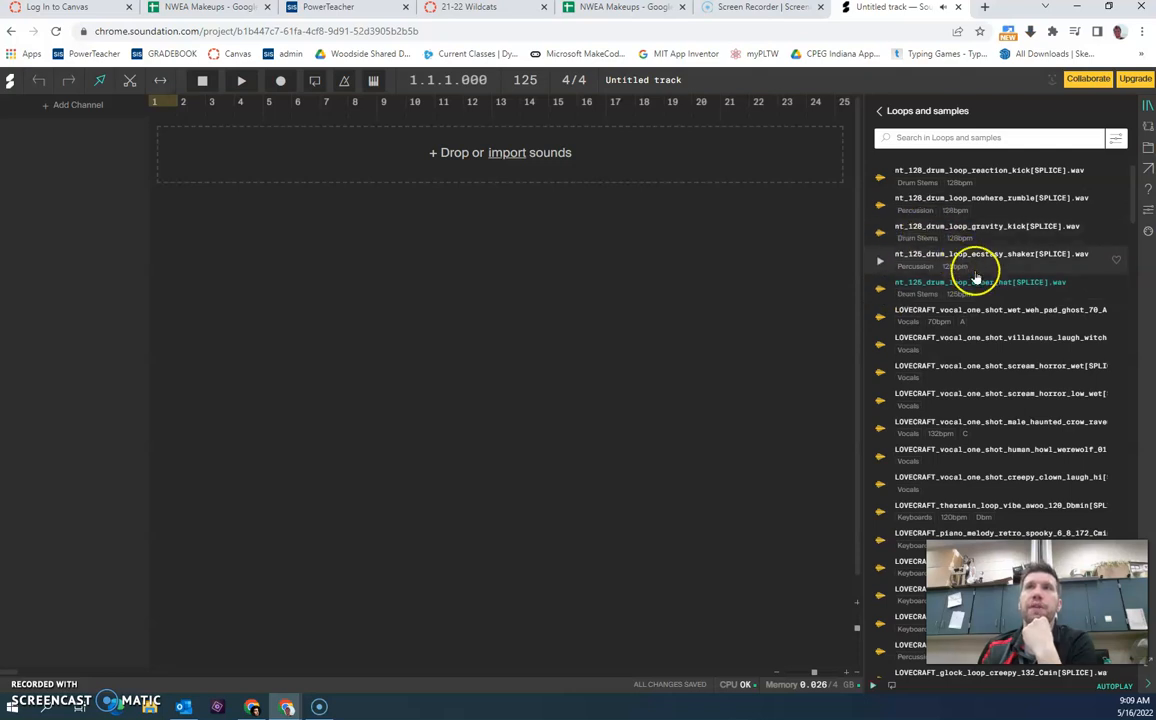
left_click_drag(951, 287, 203, 163)
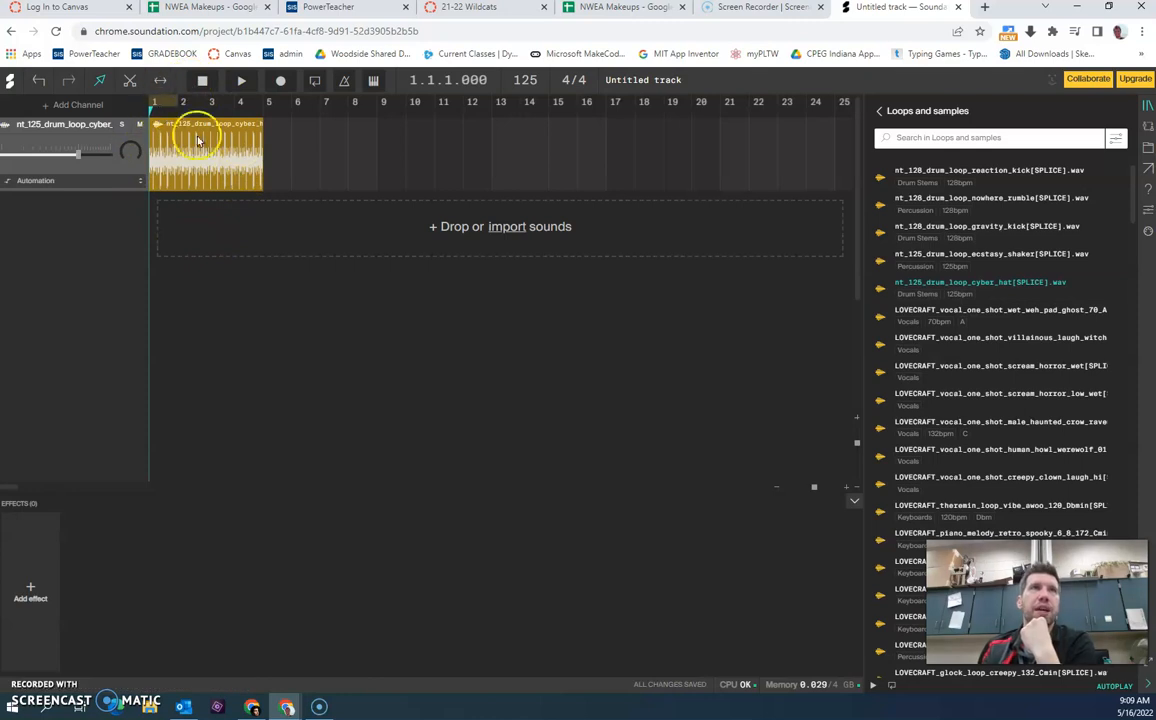
- Play the drum loop briefly, stop it, and set the playhead to bar 3
key("space")
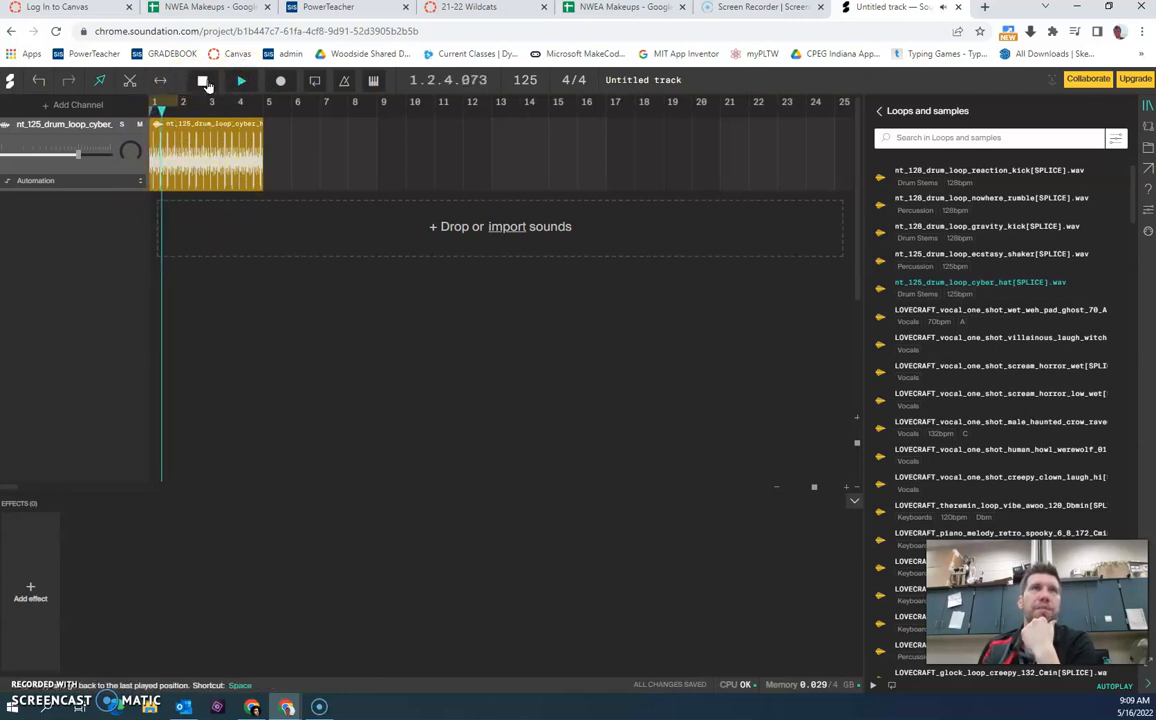
left_click(209, 84)
left_click(169, 111)
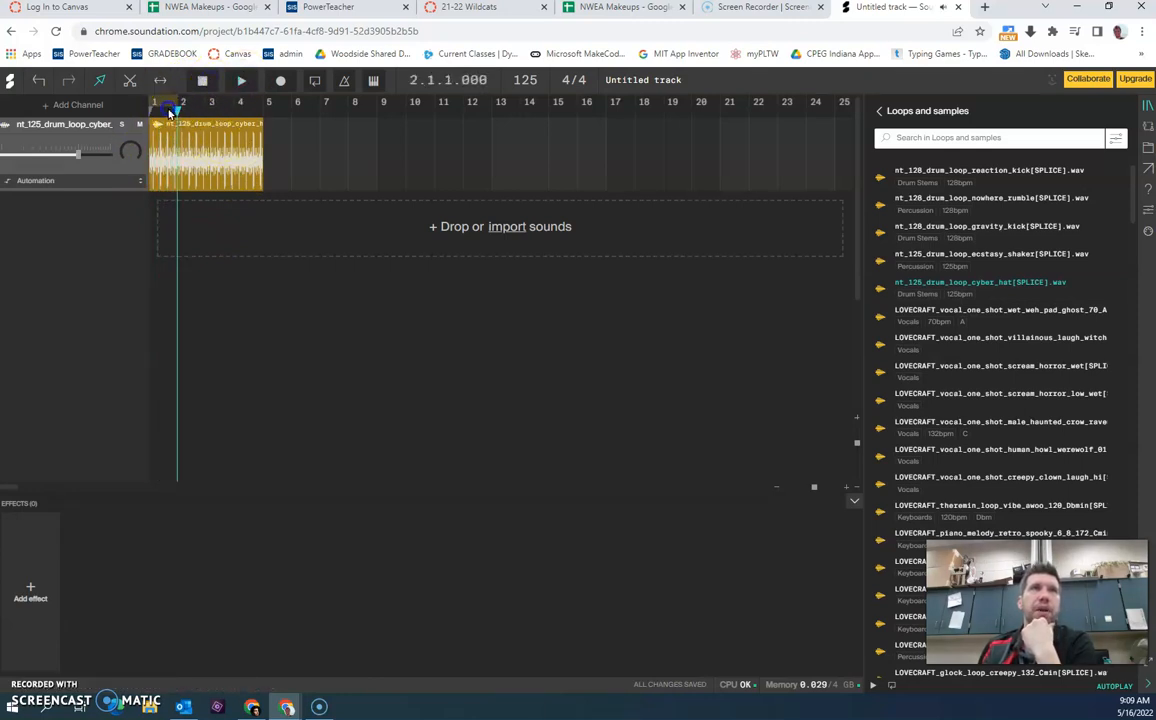
left_click(194, 110)
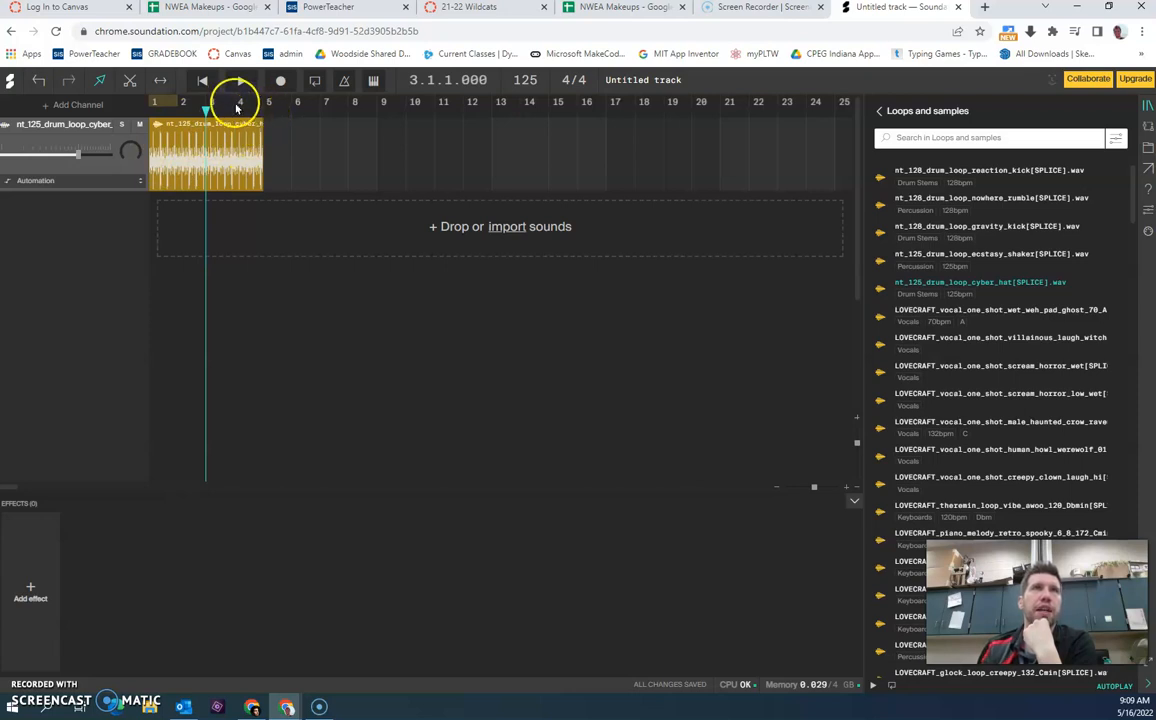
- Repeat the drum loop clip so it runs to the end of bar 16
left_click(260, 147)
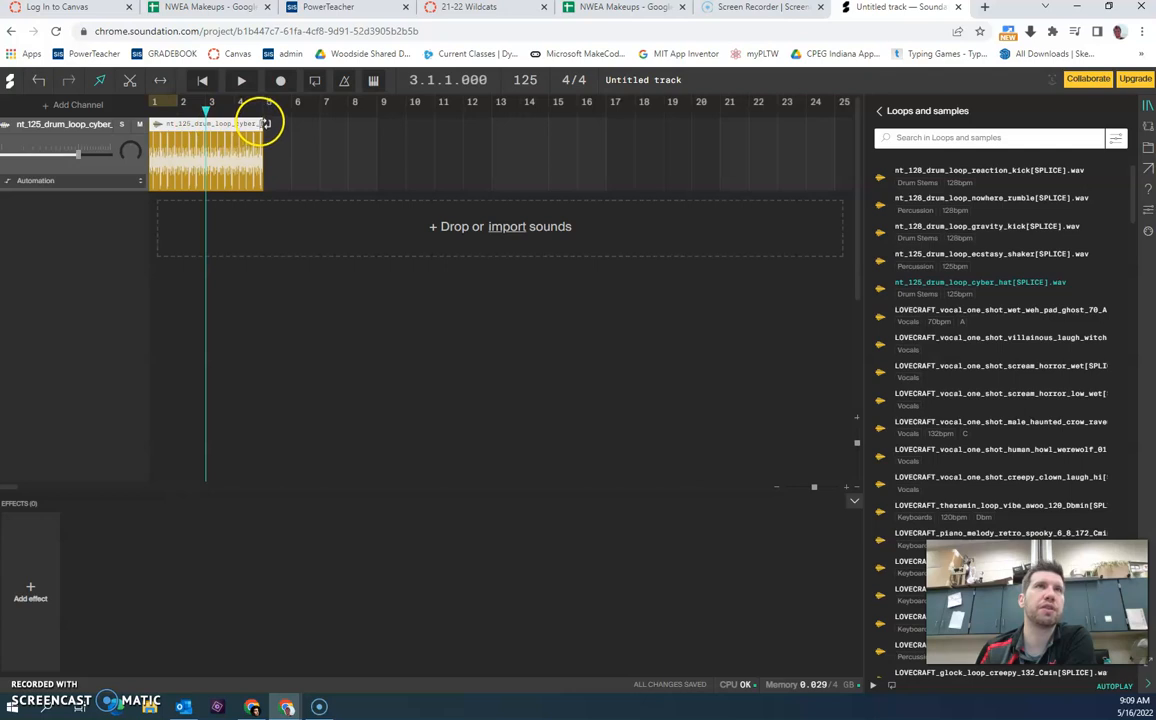
left_click_drag(270, 123, 596, 128)
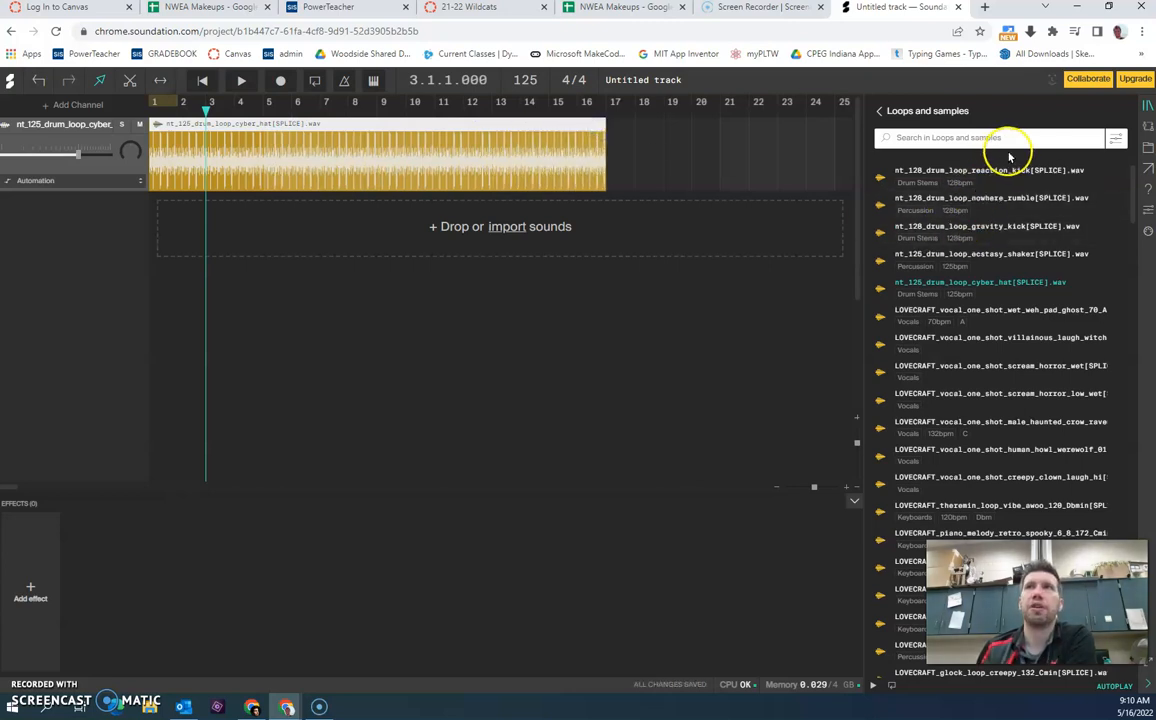
- Look through the loops and samples, and filter them by the Guitar instrument
scroll(978, 270, "down", 10)
scroll(970, 380, "down", 3)
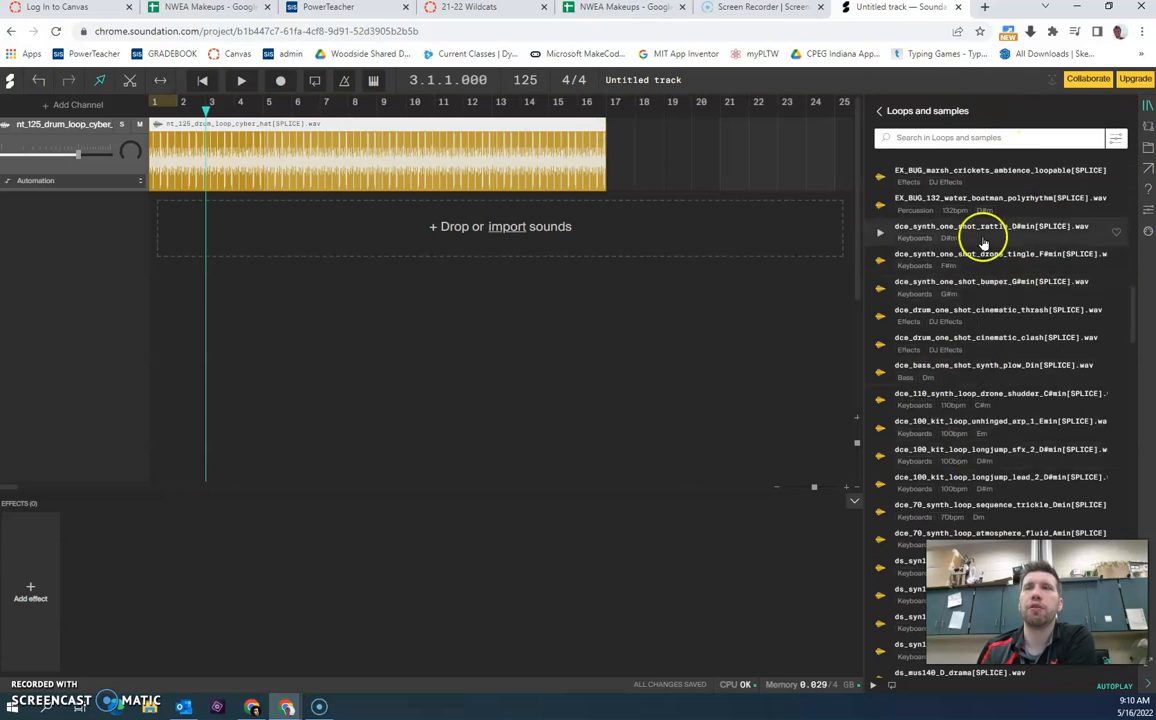
scroll(1000, 260, "down", 3)
scroll(988, 348, "up", 4)
left_click_drag(1133, 310, 1136, 200)
scroll(975, 235, "up", 1)
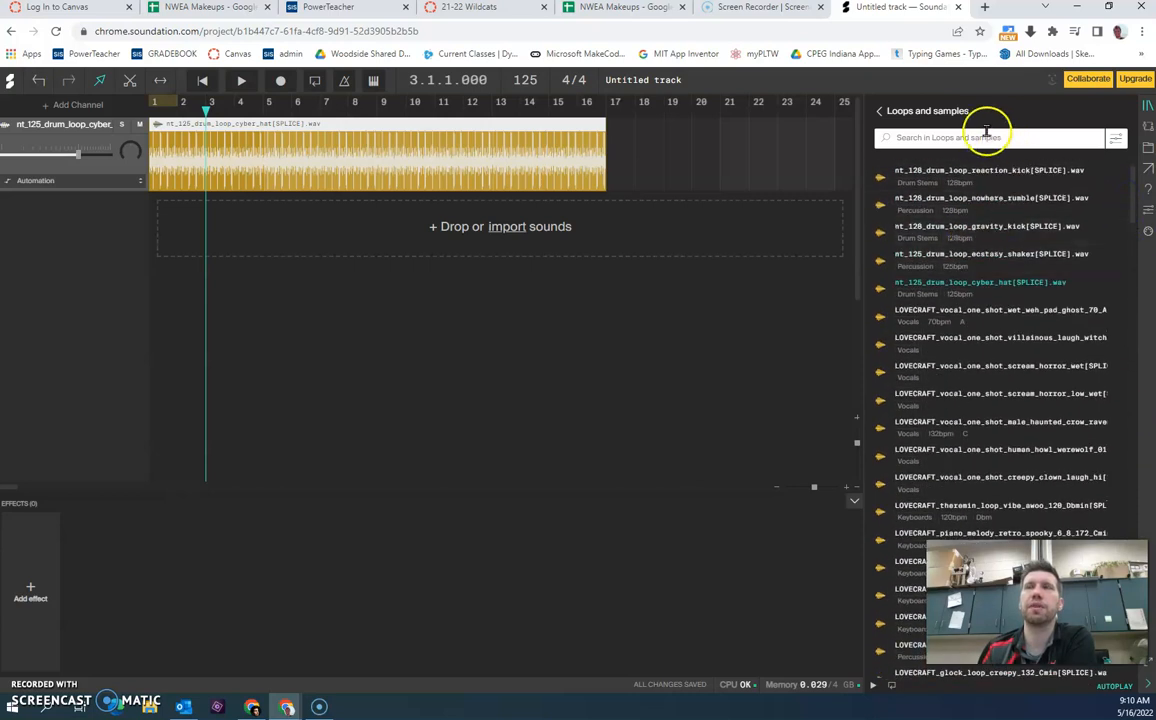
left_click(1116, 143)
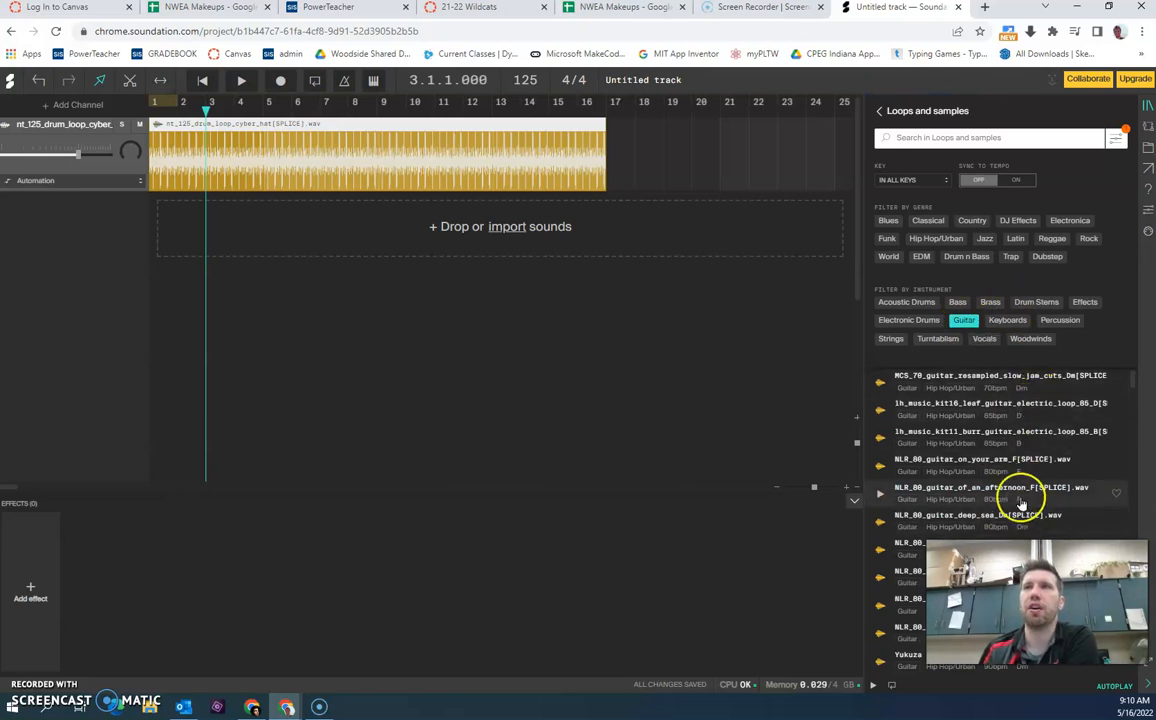
left_click_drag(1032, 601, 708, 601)
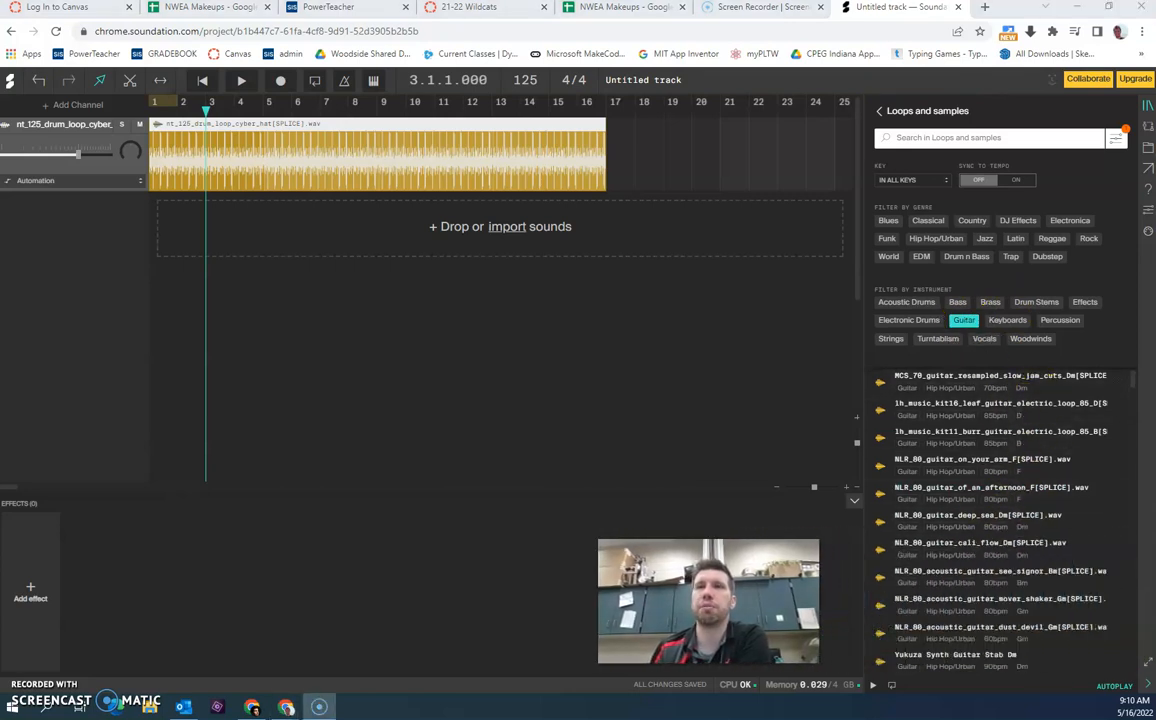
- Preview the NLR_80_guitar_deep_sea and Surbahar 5 sounds, and try to add Surbahar 5 to a new channel
left_click(881, 523)
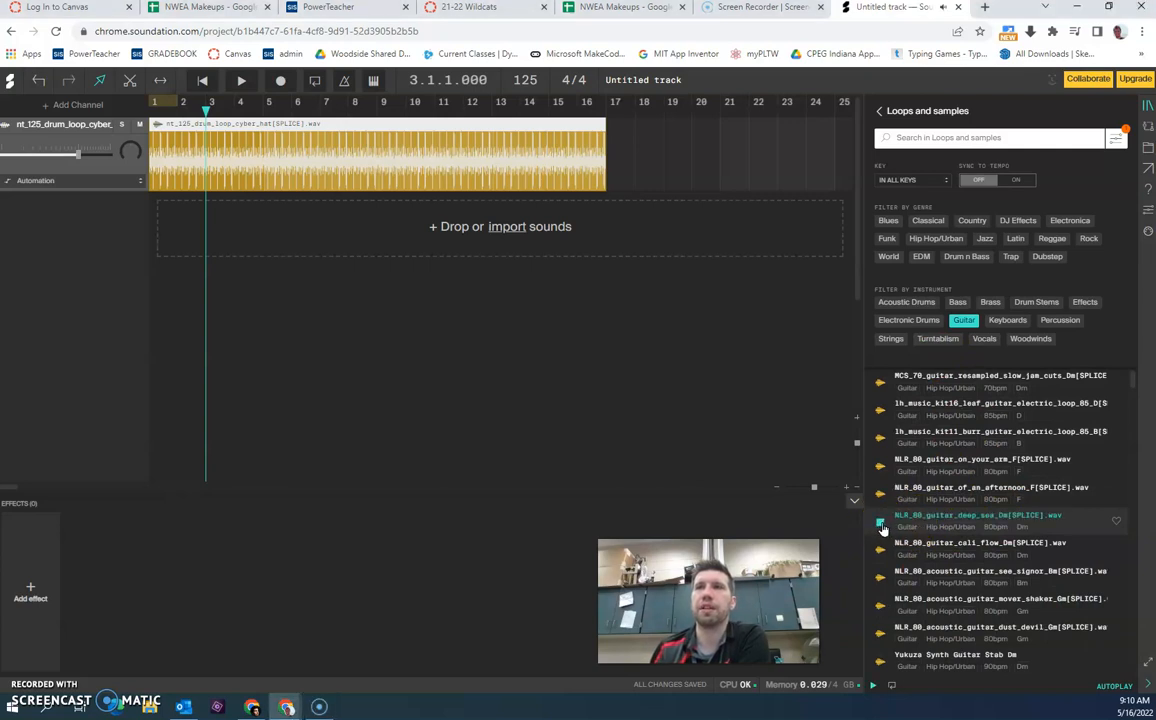
scroll(1000, 480, "down", 15)
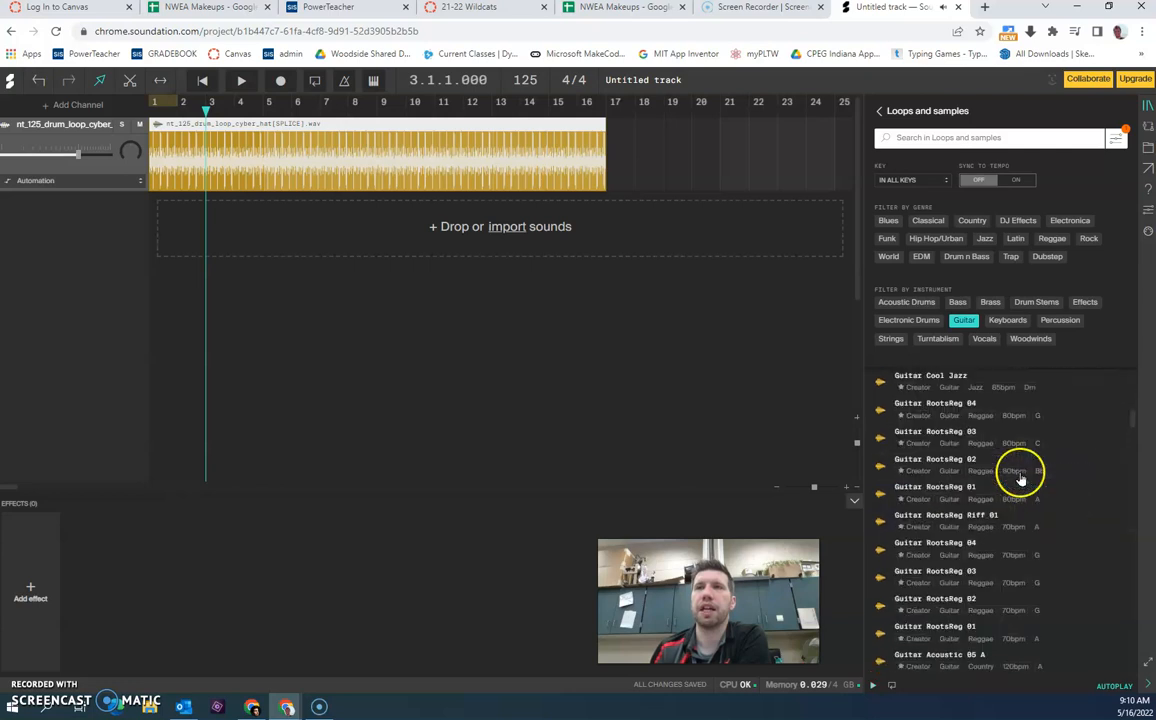
scroll(1018, 478, "down", 10)
left_click(880, 425)
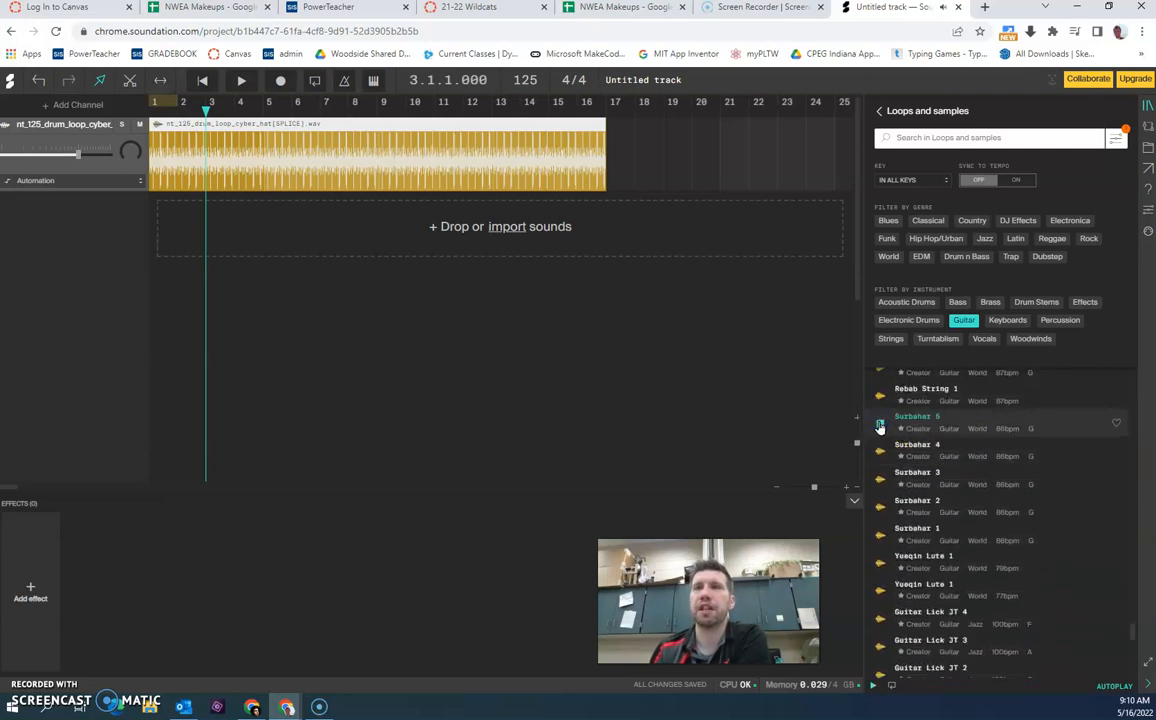
left_click_drag(925, 420, 310, 276)
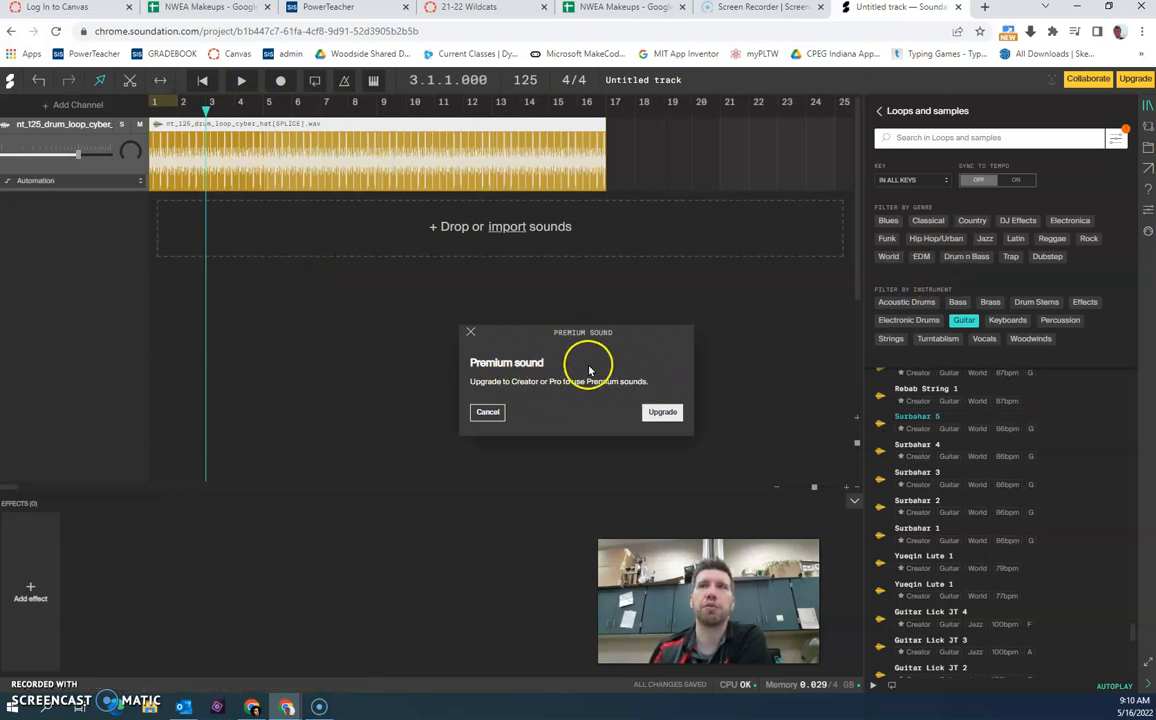
left_click_drag(521, 334, 539, 329)
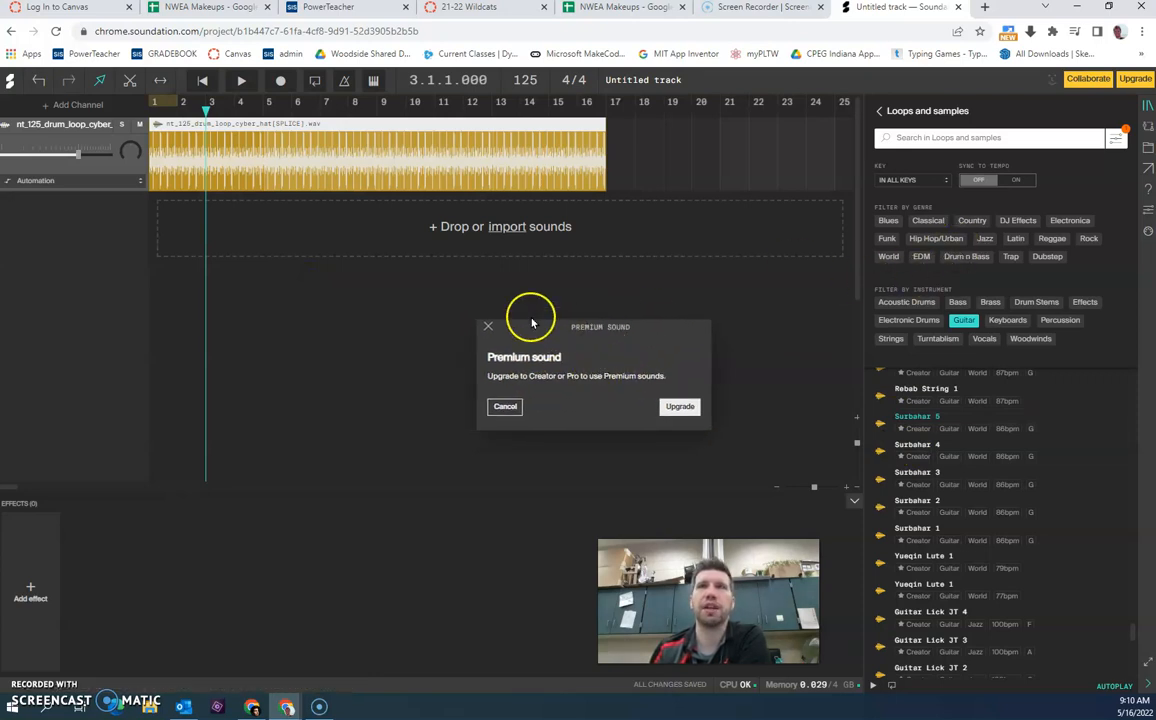
left_click(489, 328)
- Add the non-premium lh_music_kit16_leaf_guitar_electric_loop_85 sound on a second channel starting at bar 4
scroll(1005, 440, "down", 10)
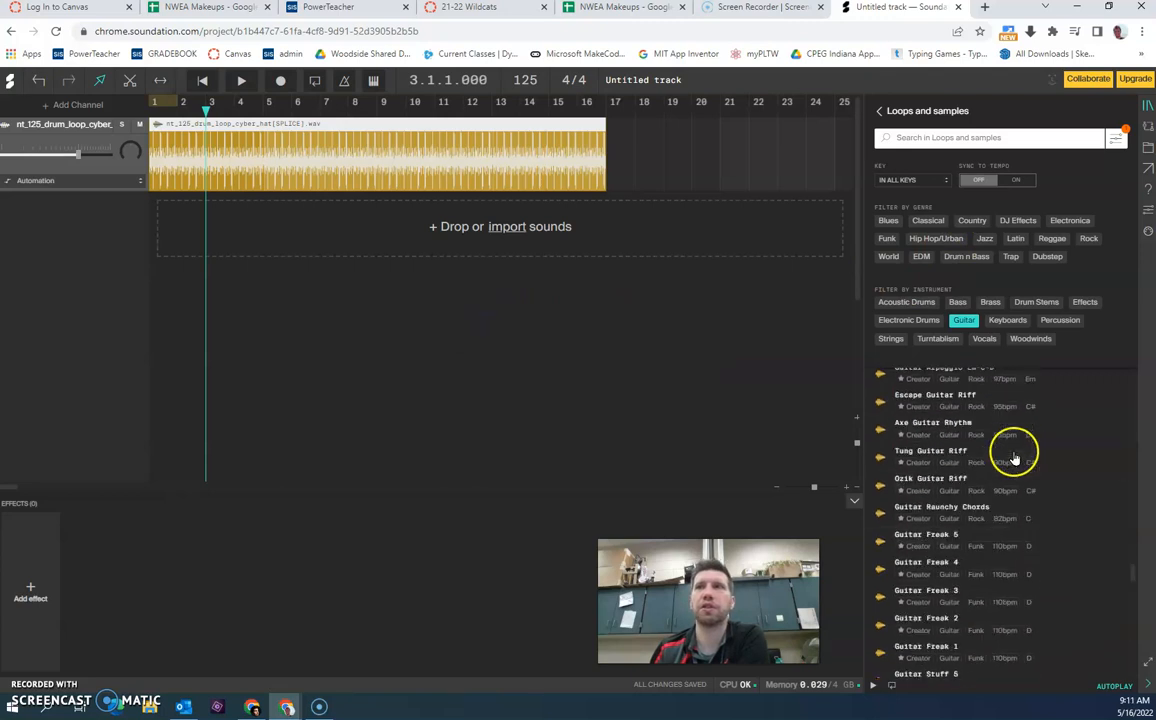
scroll(1012, 452, "down", 10)
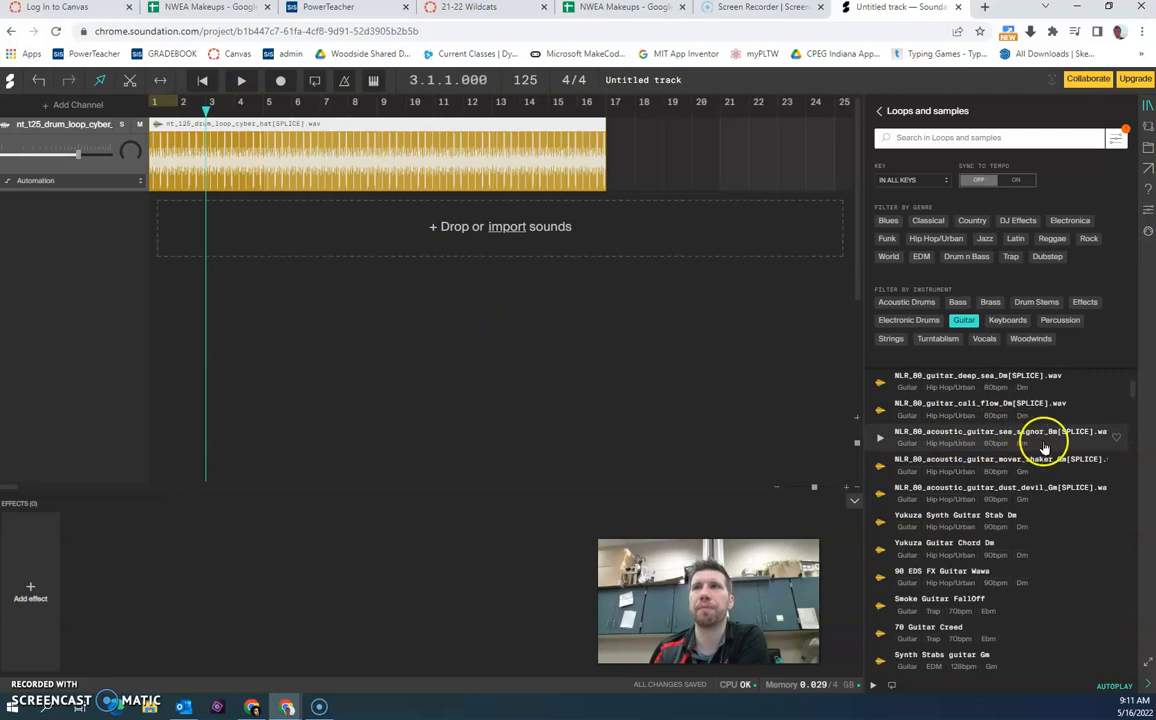
scroll(960, 505, "down", 3)
scroll(970, 475, "up", 5)
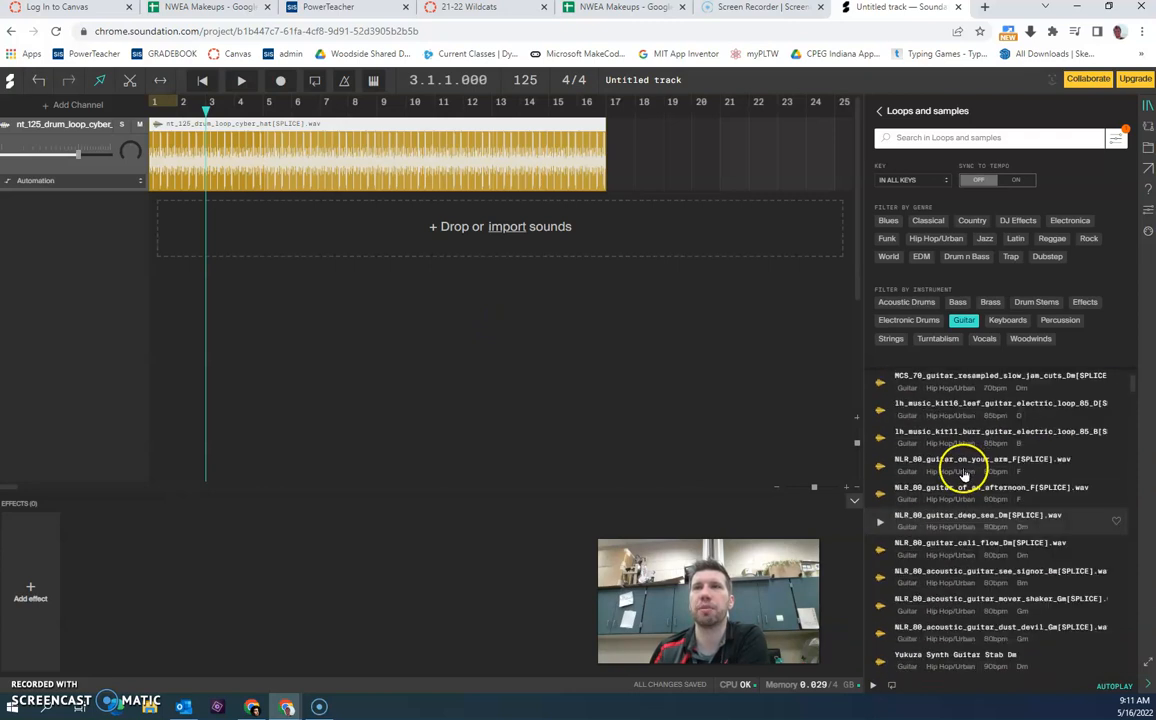
left_click_drag(1012, 410, 311, 229)
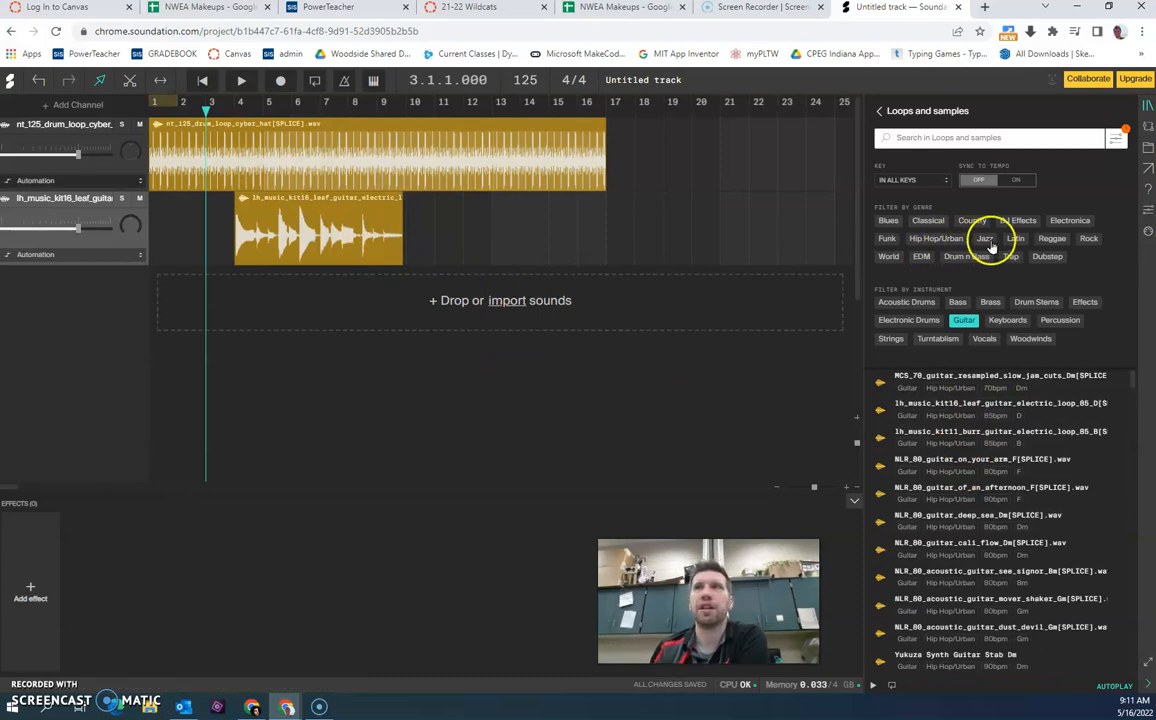
- Filter the library to Keyboards and add the LOVECRAFT_theremin_loop_vibe_awoo_120 sound on a third channel starting at bar 6
left_click(1002, 322)
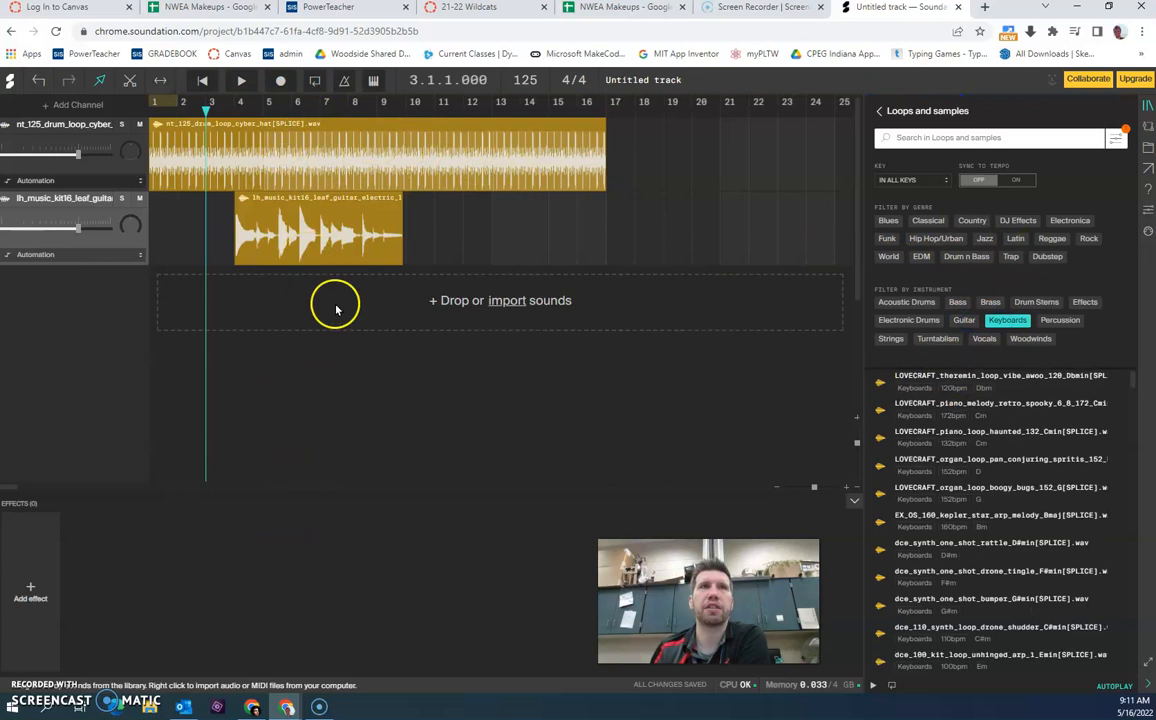
left_click_drag(995, 377, 953, 358)
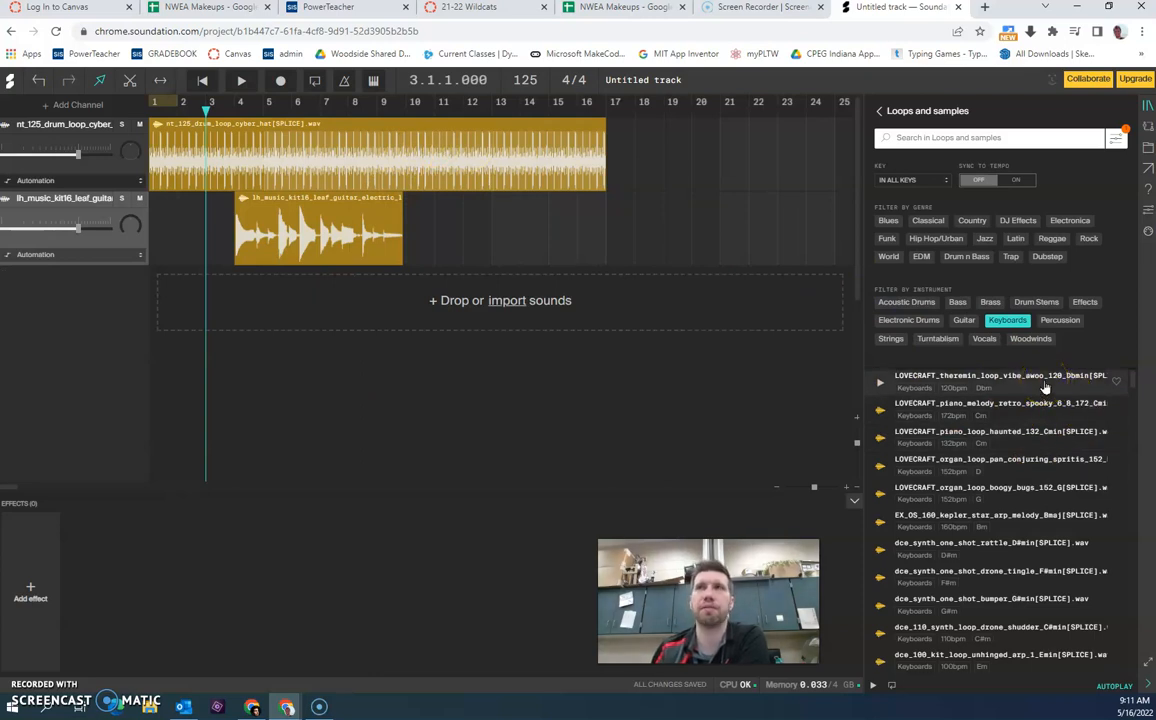
left_click_drag(1043, 386, 387, 327)
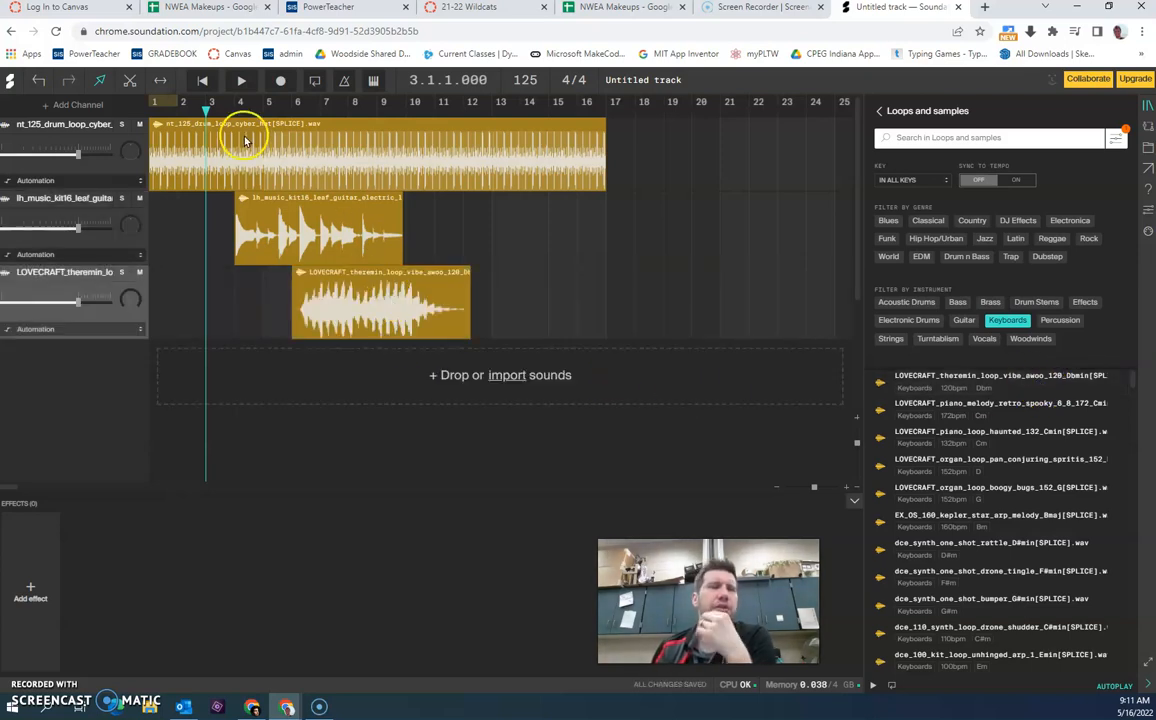
- Play the three-channel arrangement from bar 3 and lower the drum loop channel's volume
left_click(242, 86)
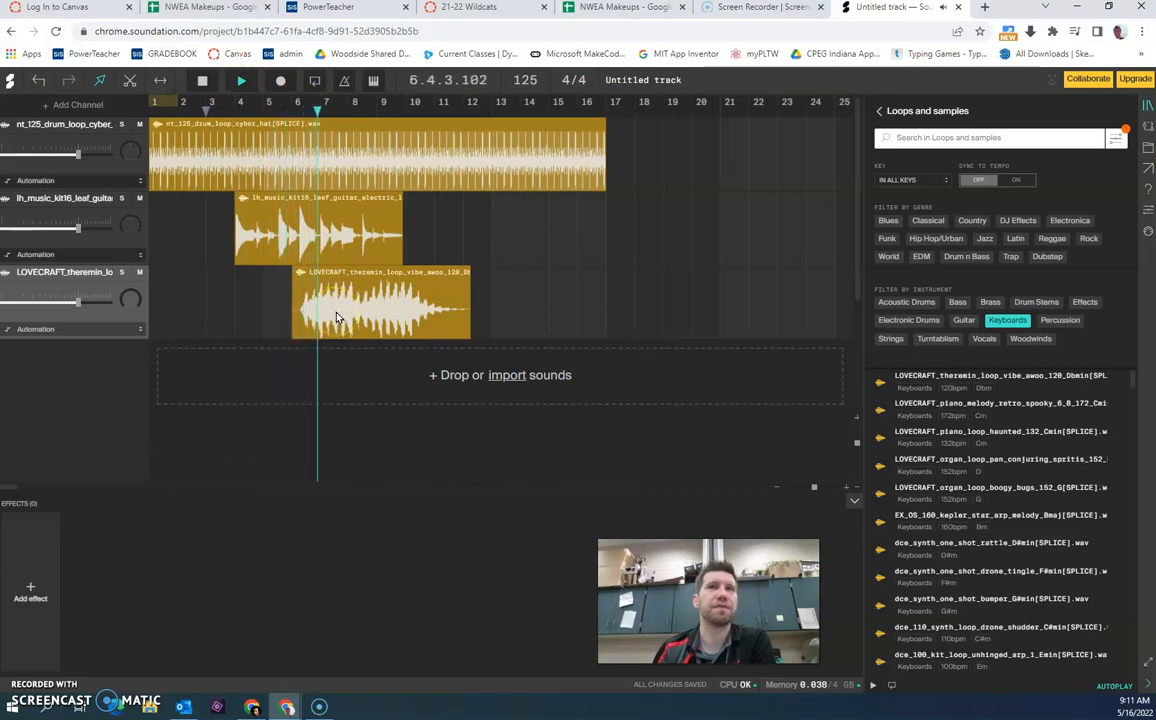
key("space")
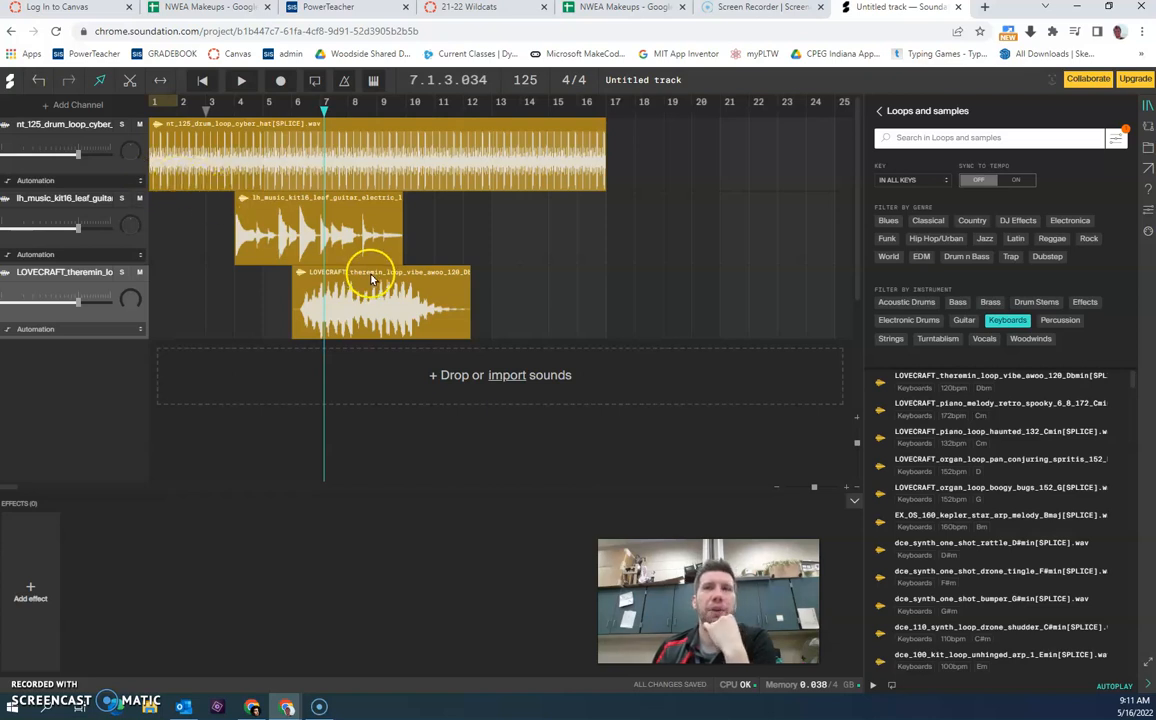
left_click(306, 164)
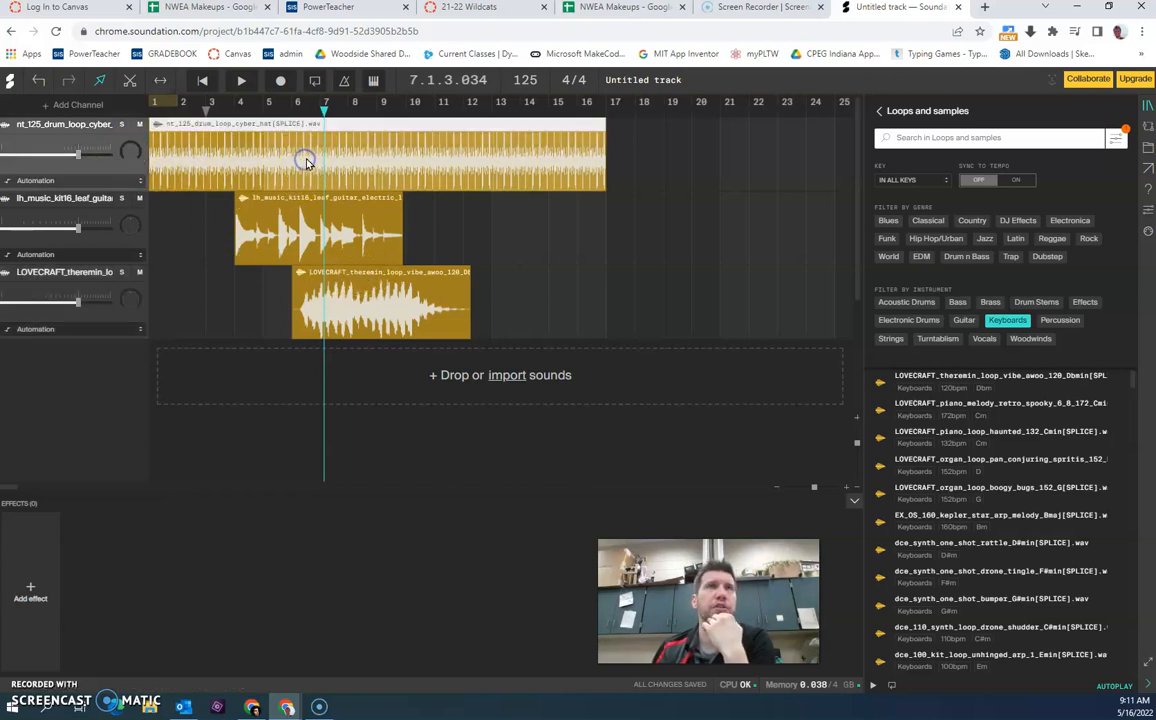
left_click_drag(78, 154, 68, 154)
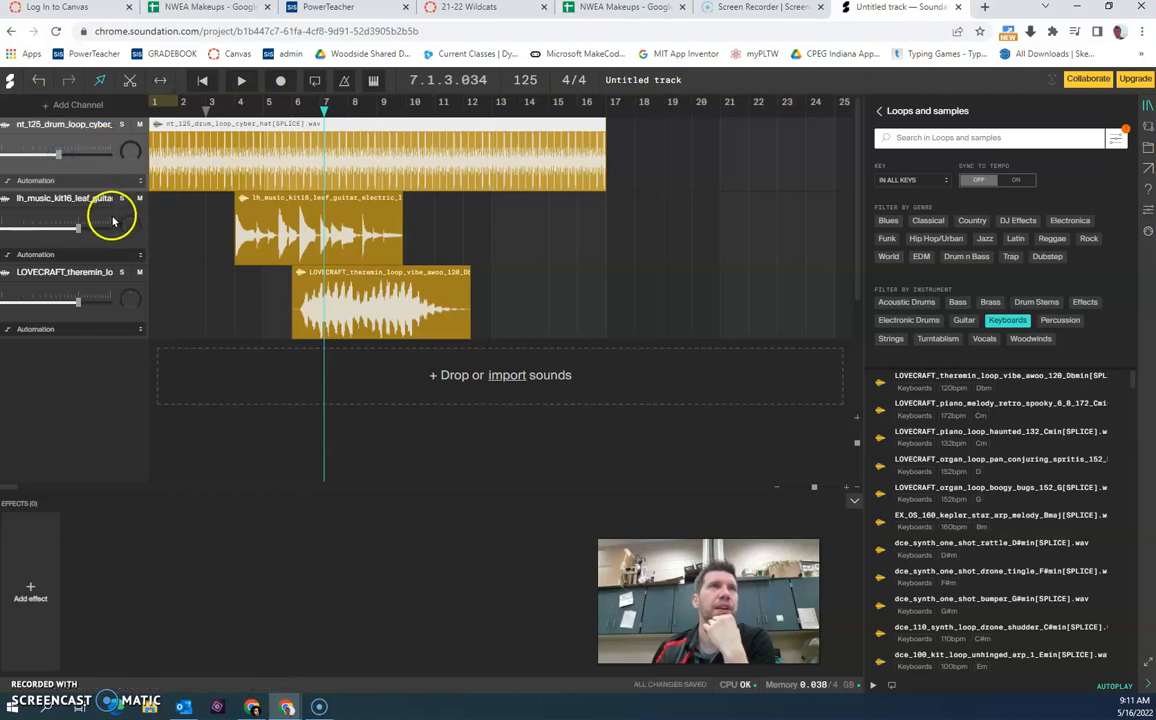
- Solo the guitar channel and play it back on its own
right_click(287, 153)
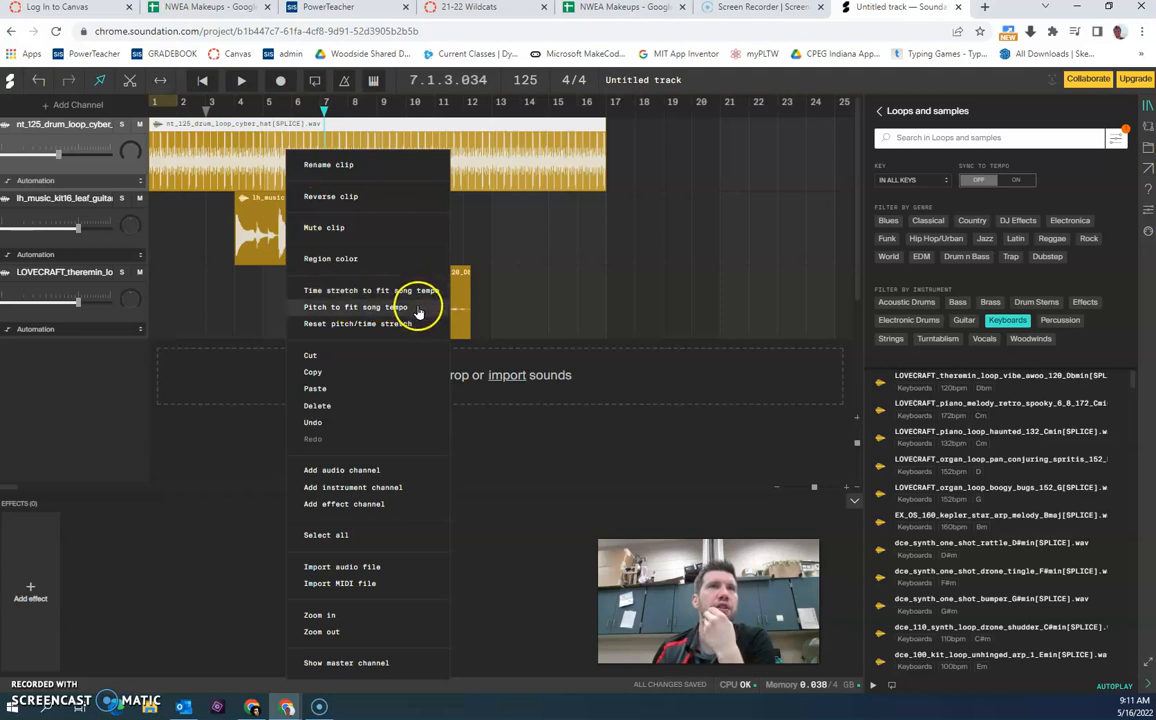
left_click(268, 224)
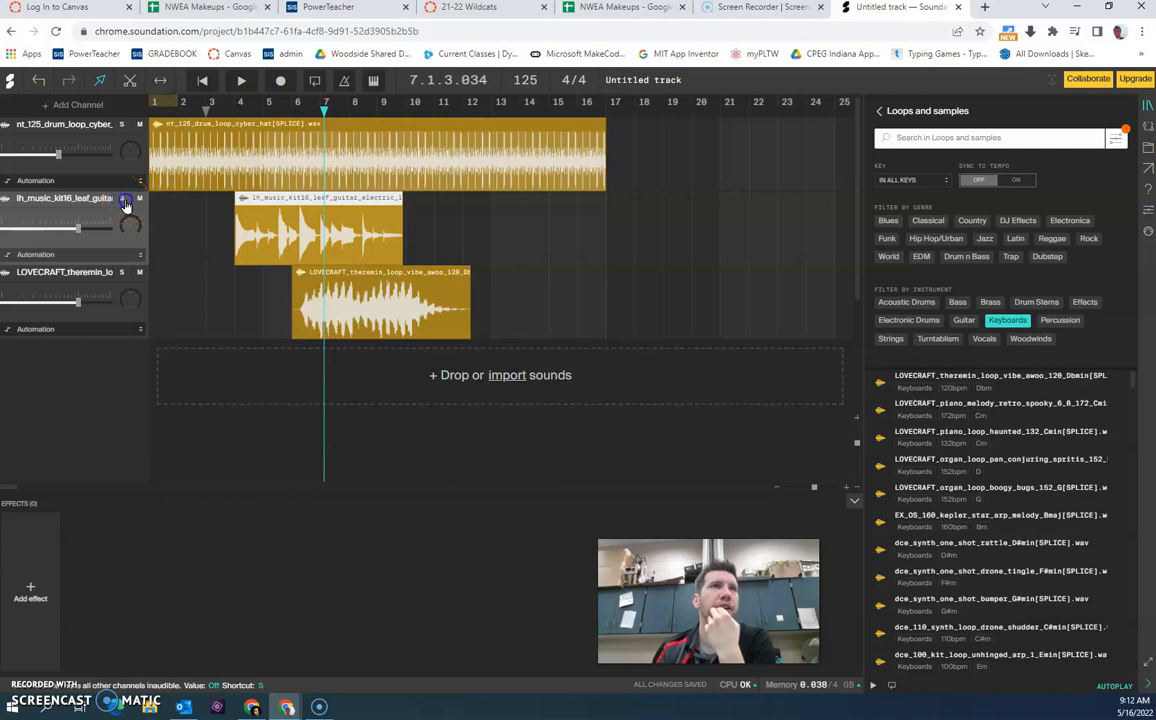
left_click(238, 125)
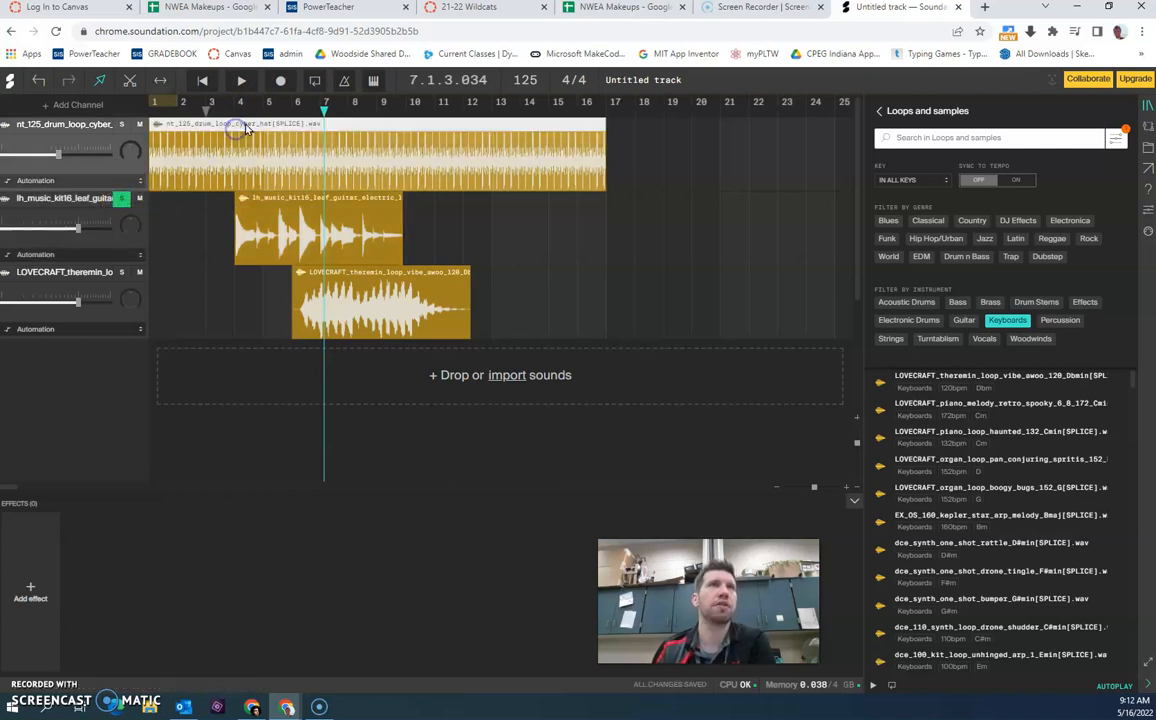
left_click_drag(326, 115, 264, 112)
key("space")
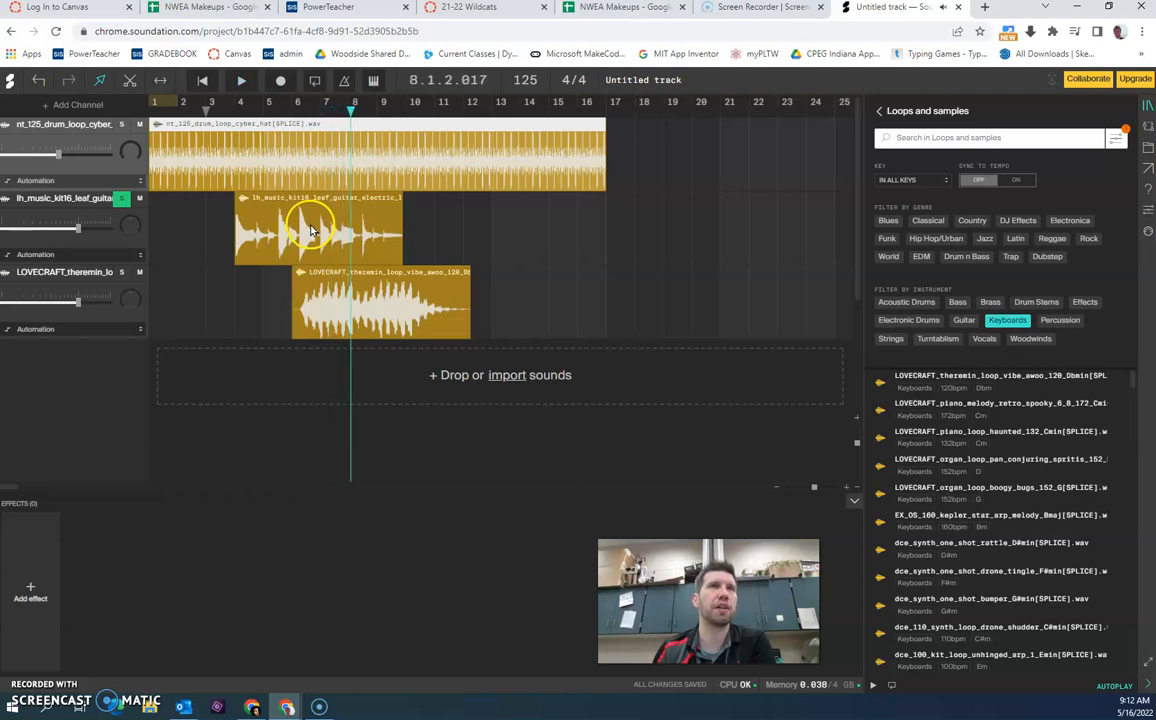
key("space")
- Apply Pitch to fit song tempo to the electric guitar clip
right_click(272, 202)
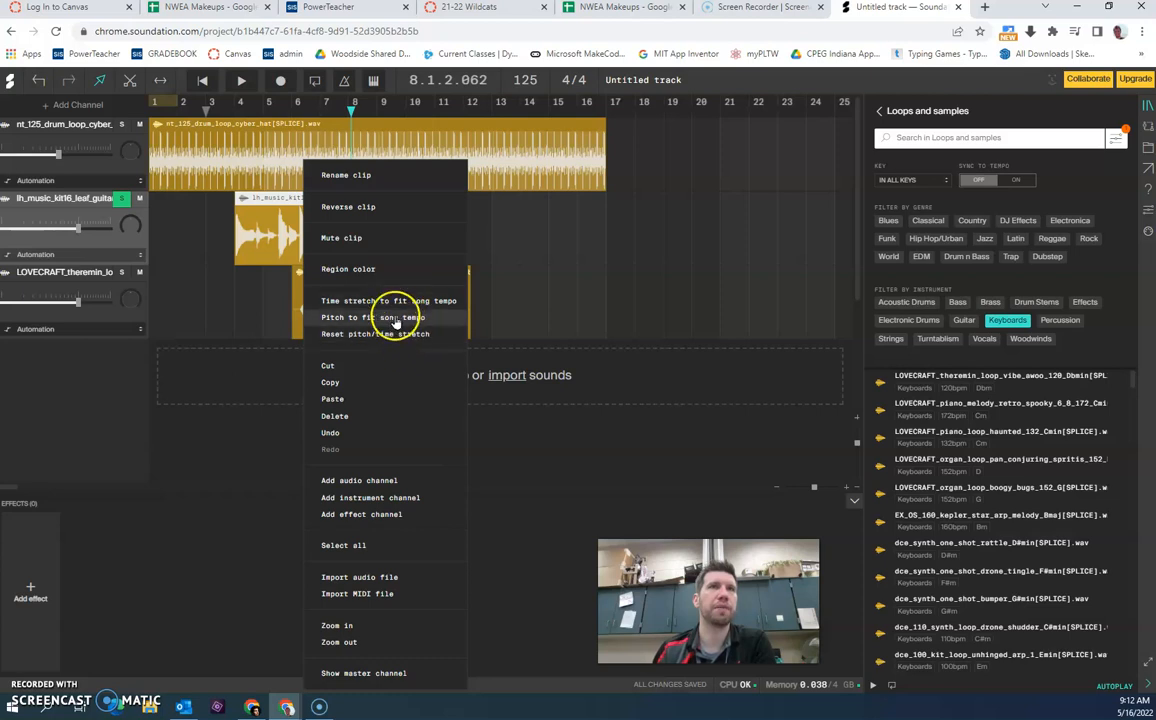
left_click(388, 318)
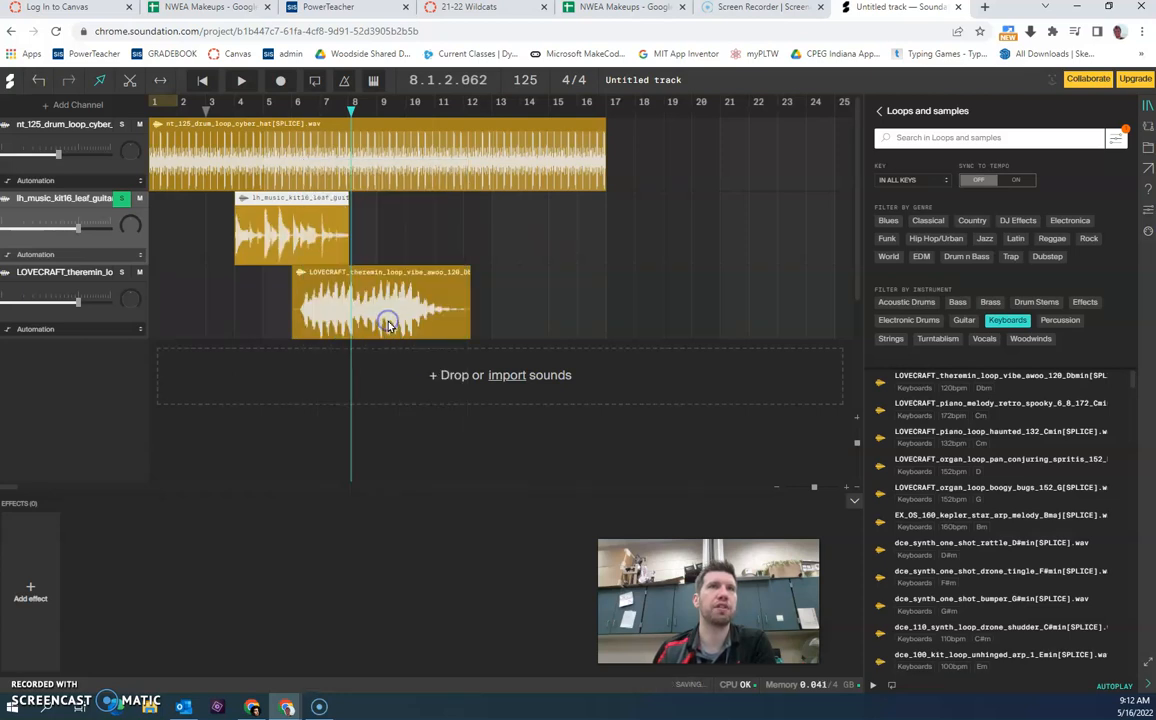
- Play the soloed guitar channel from bar 4, and turn its solo off
left_click_drag(353, 112, 242, 113)
key("space")
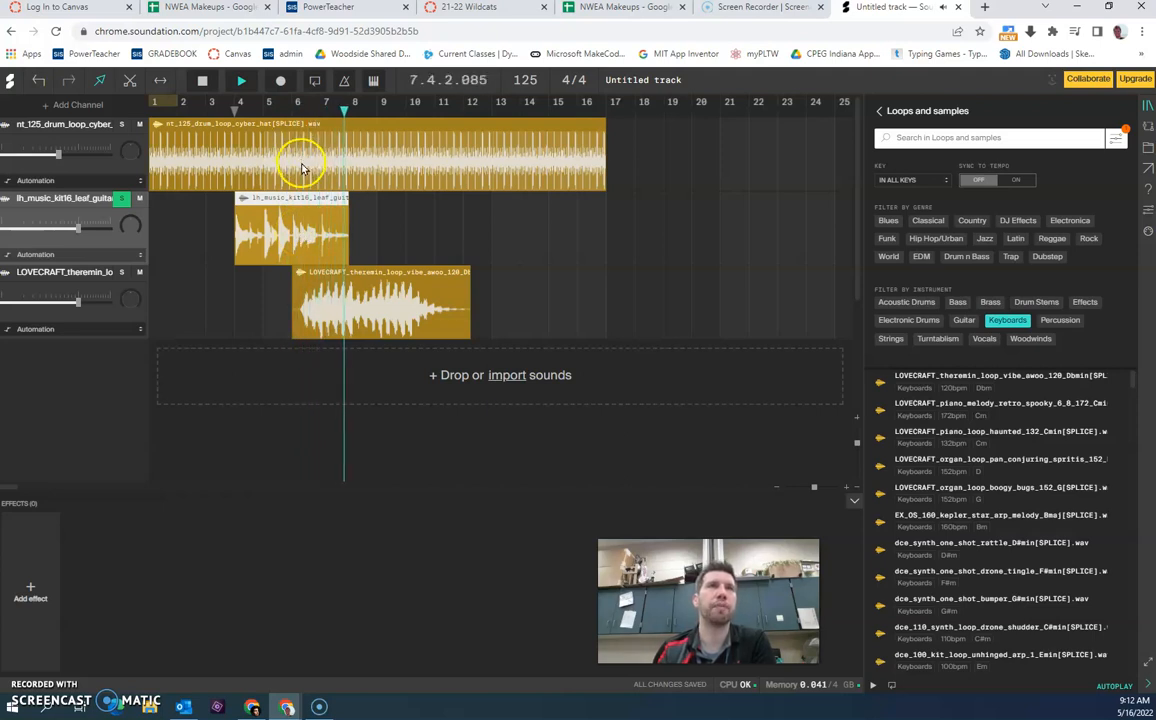
left_click(124, 200)
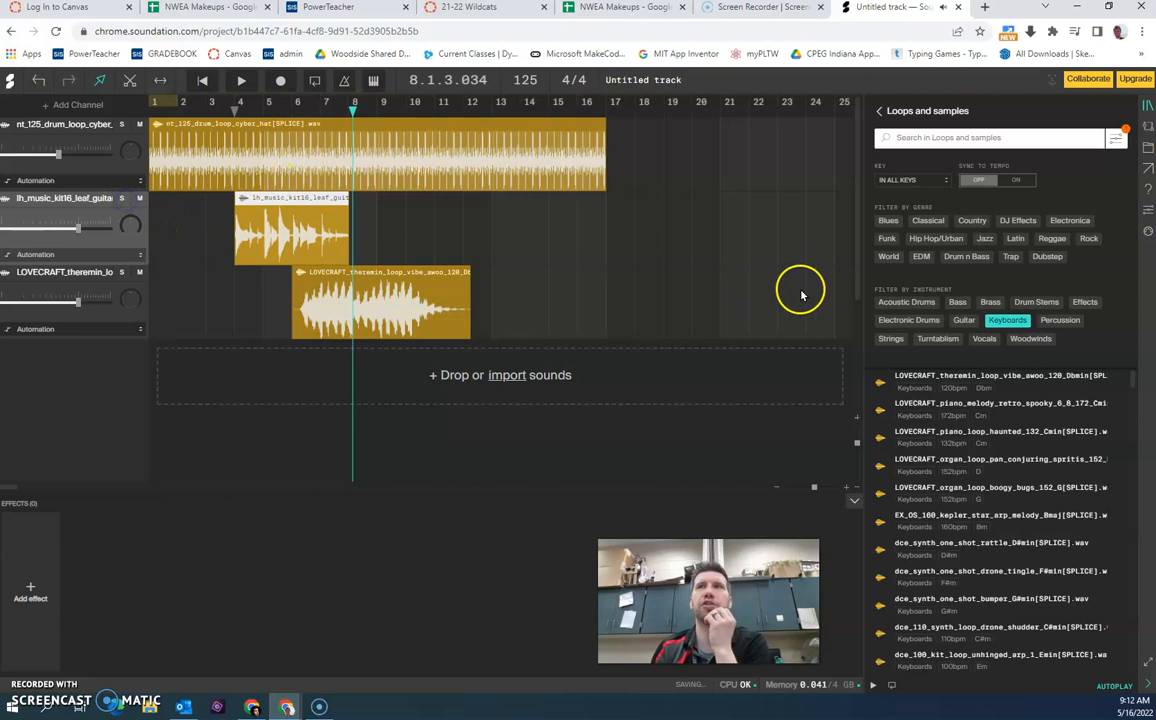
left_click(120, 254)
left_click(113, 260)
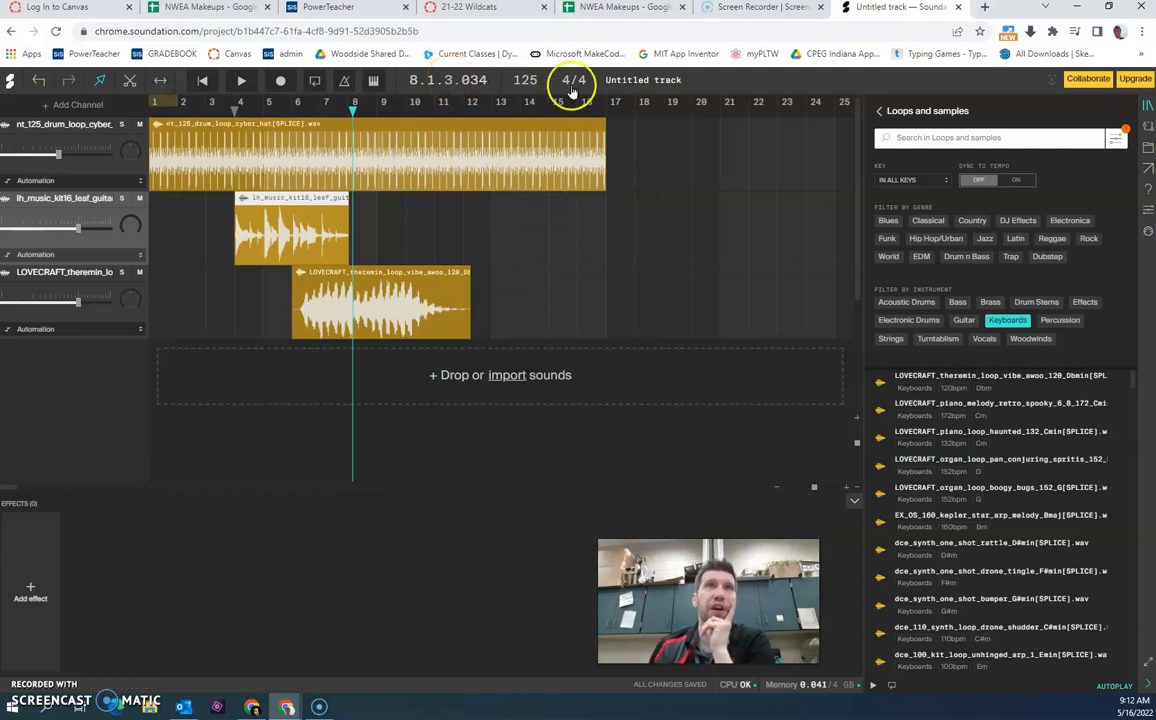
- Switch the position display from bars and beats to time, and move the playhead past the drum loop's end to 0:00:46:080
left_click_drag(354, 110, 407, 108)
left_click(447, 82)
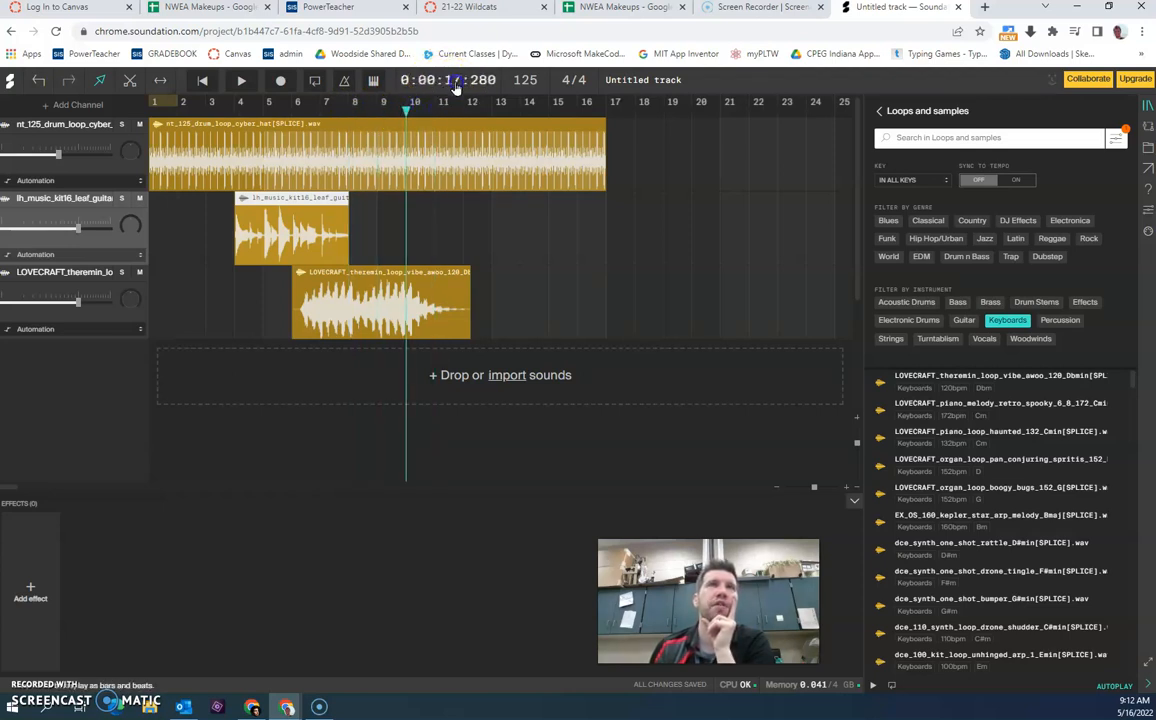
left_click_drag(405, 108, 603, 108)
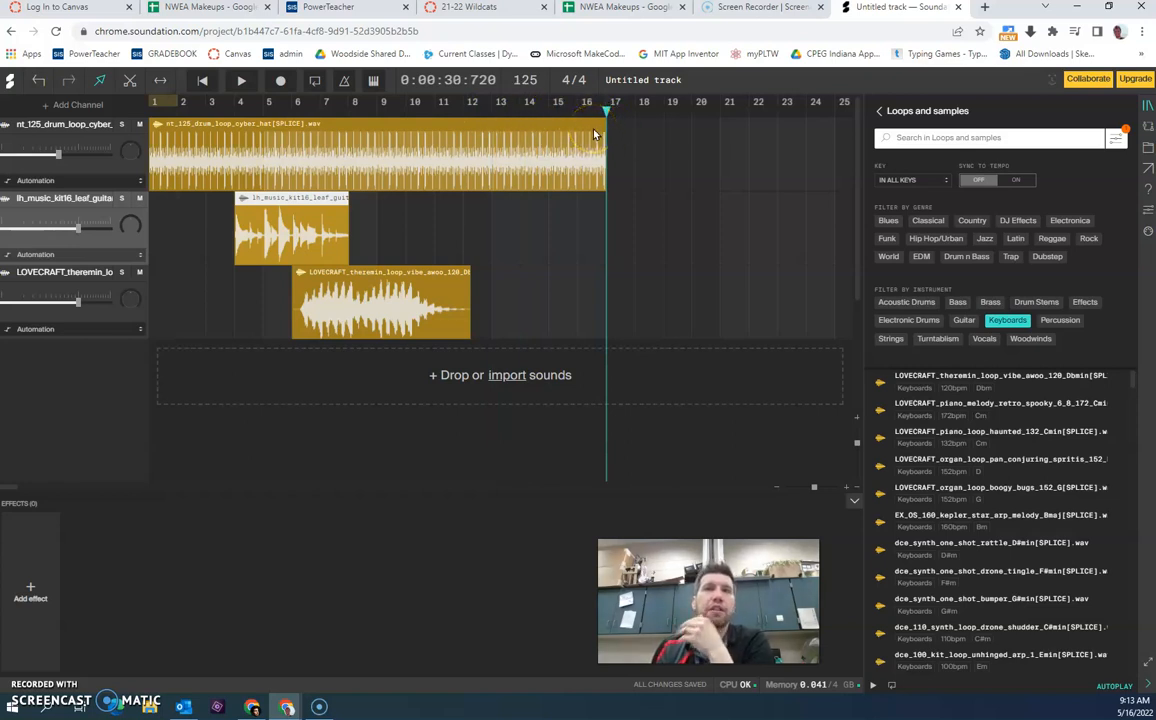
left_click(836, 139)
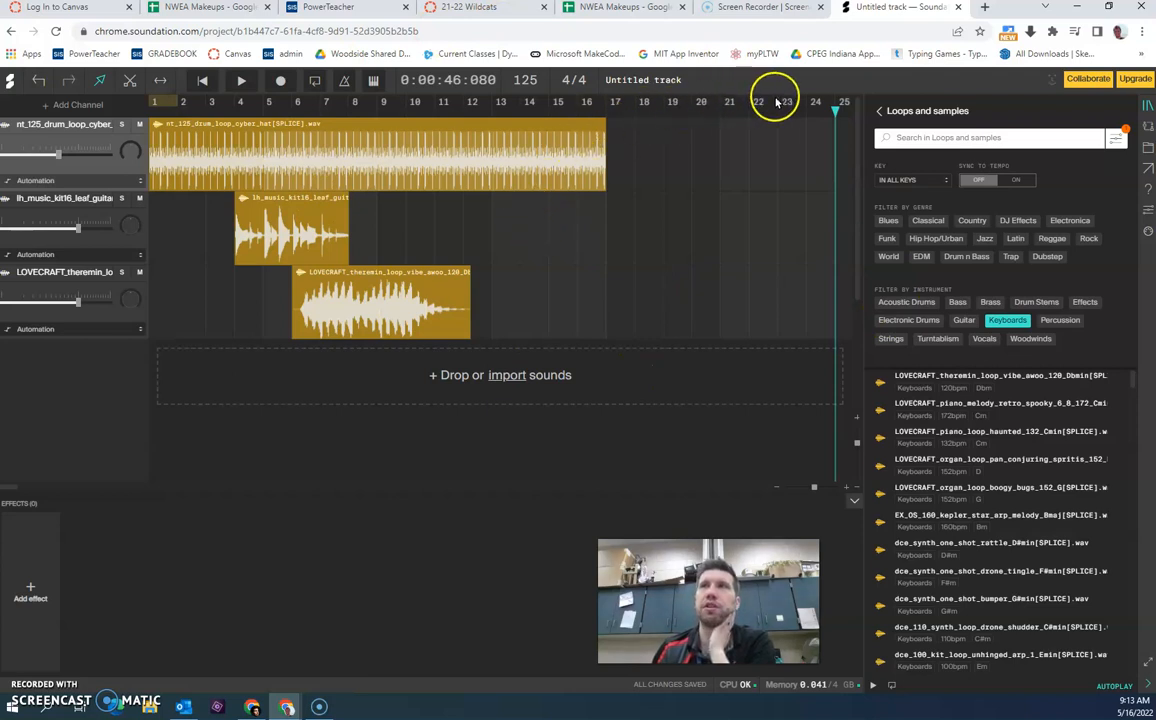
- Export the track as a LO-RES MP3 (192kbs)
left_click(1147, 172)
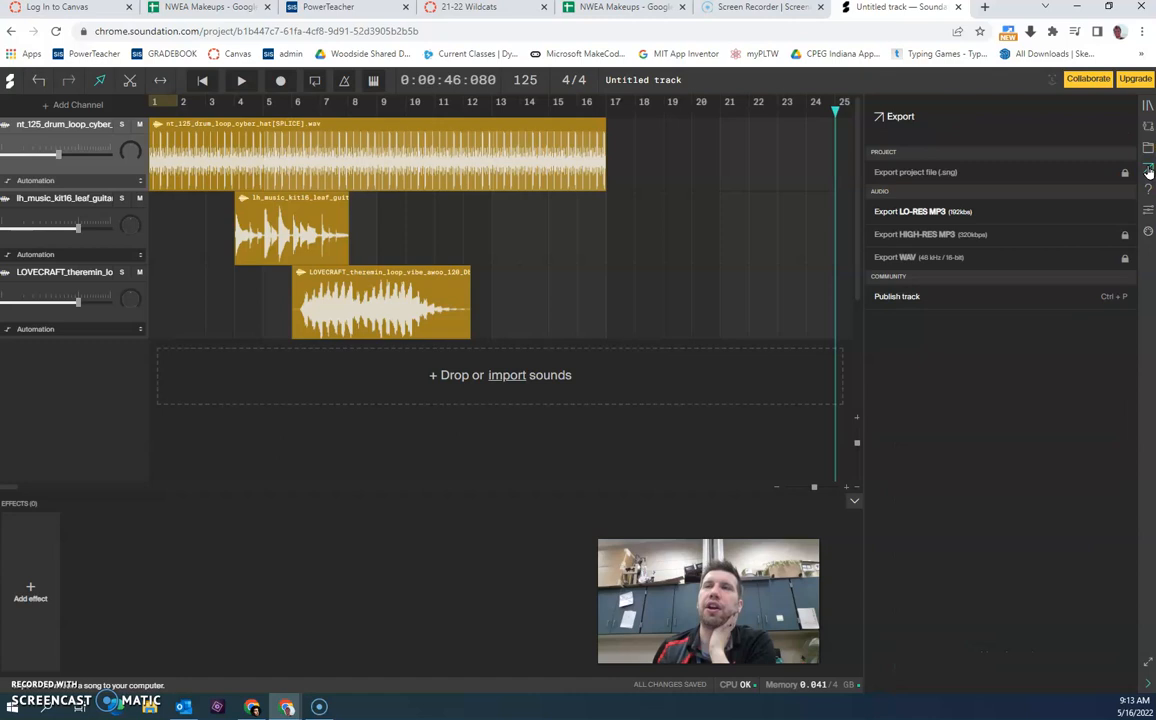
left_click(929, 213)
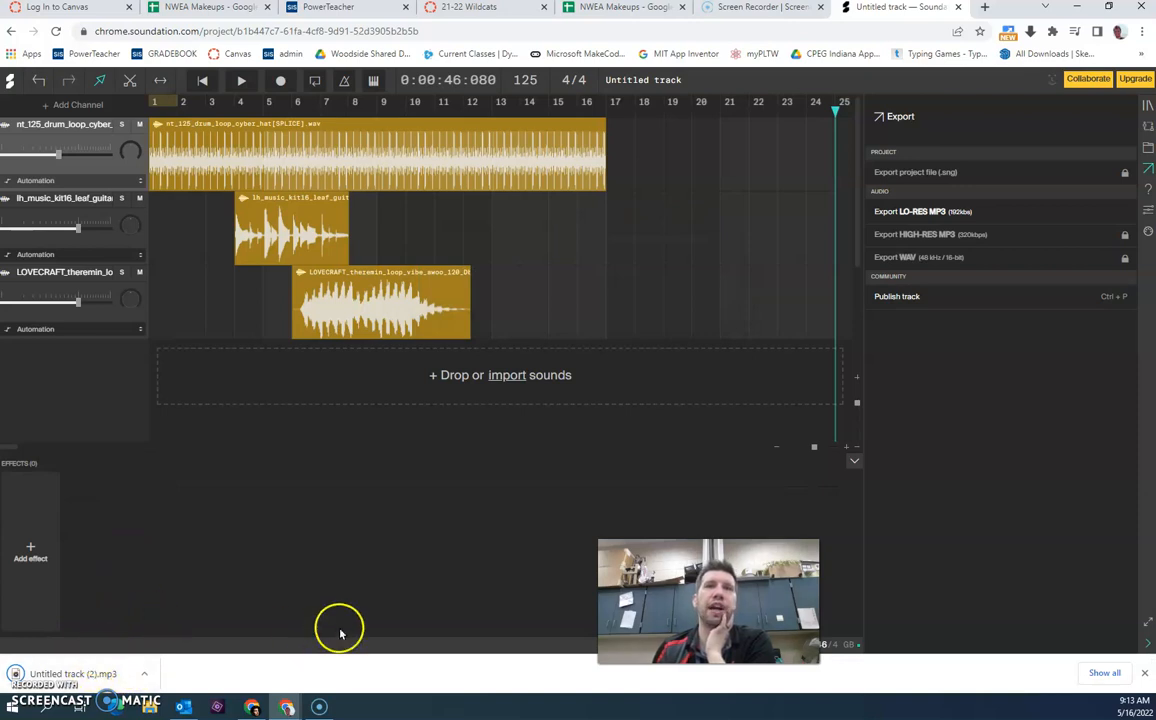
- Switch to Movie Maker and add the bleachers photo to the new project
left_click(15, 712)
left_click(16, 714)
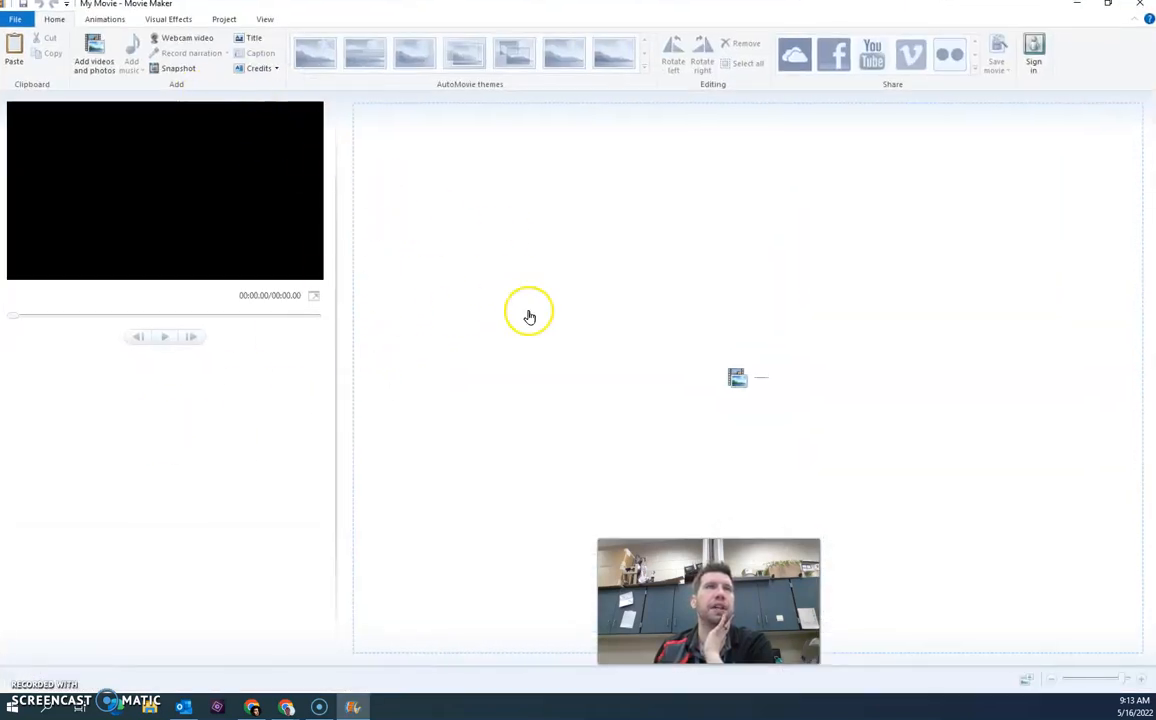
left_click(95, 70)
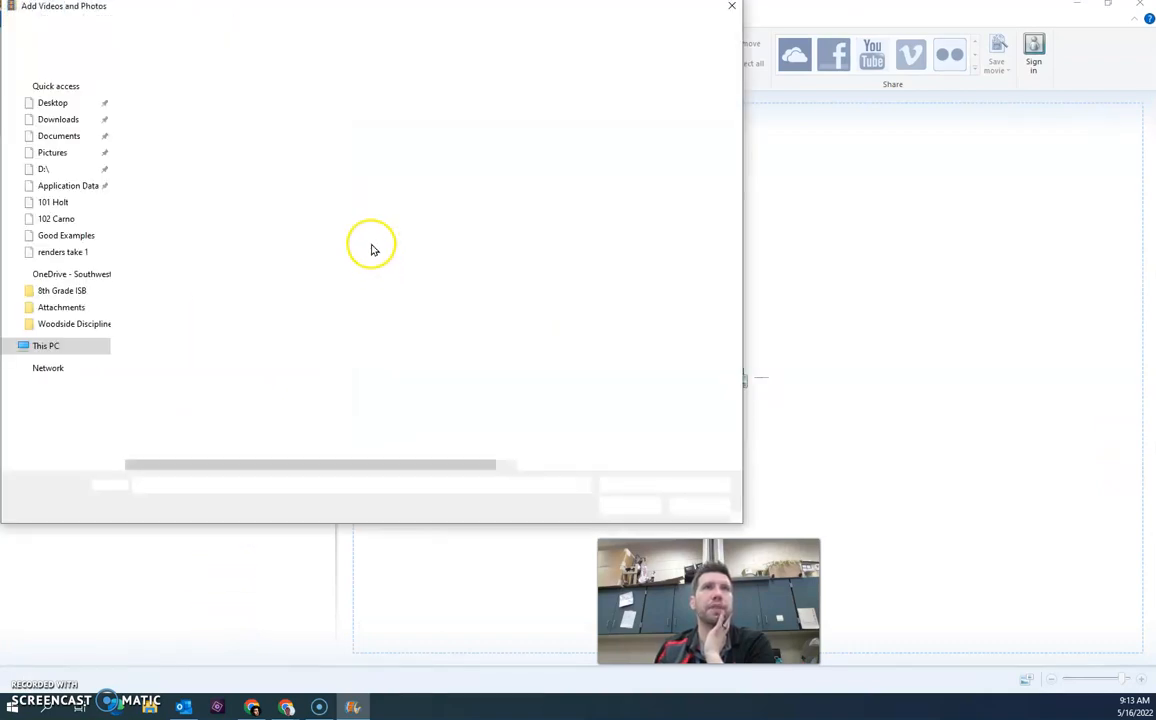
double_click(201, 153)
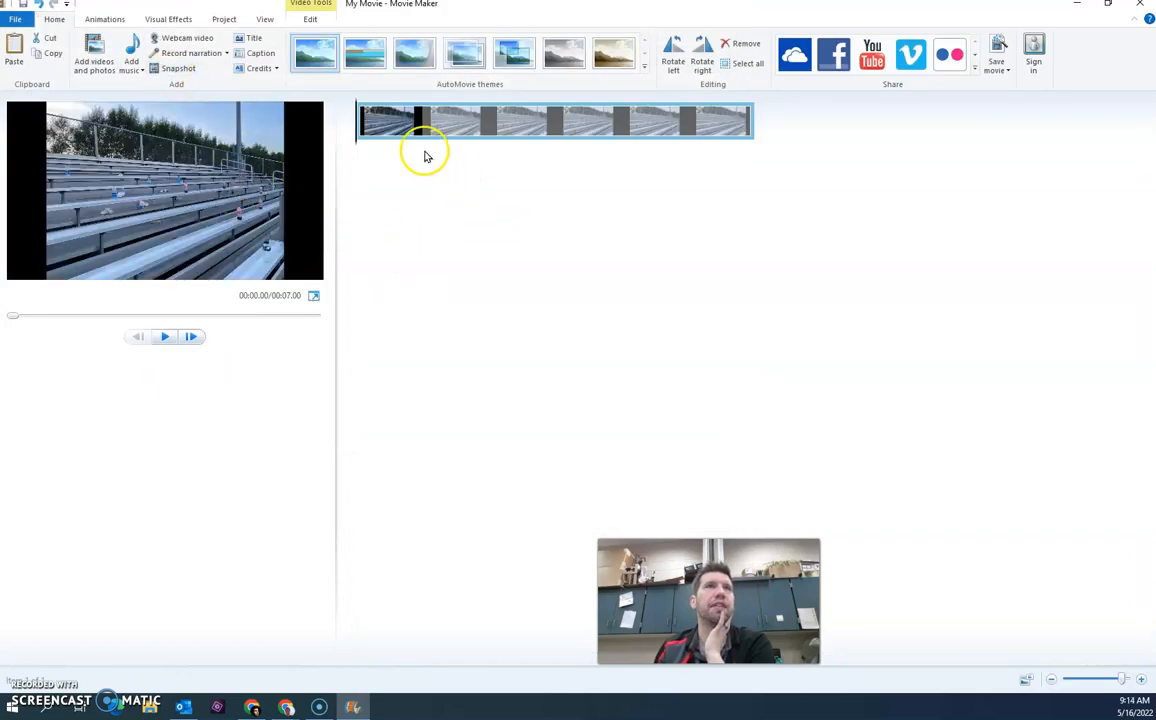
- Add the exported audio file Untitled track (2) from Downloads as the movie's music
left_click(133, 50)
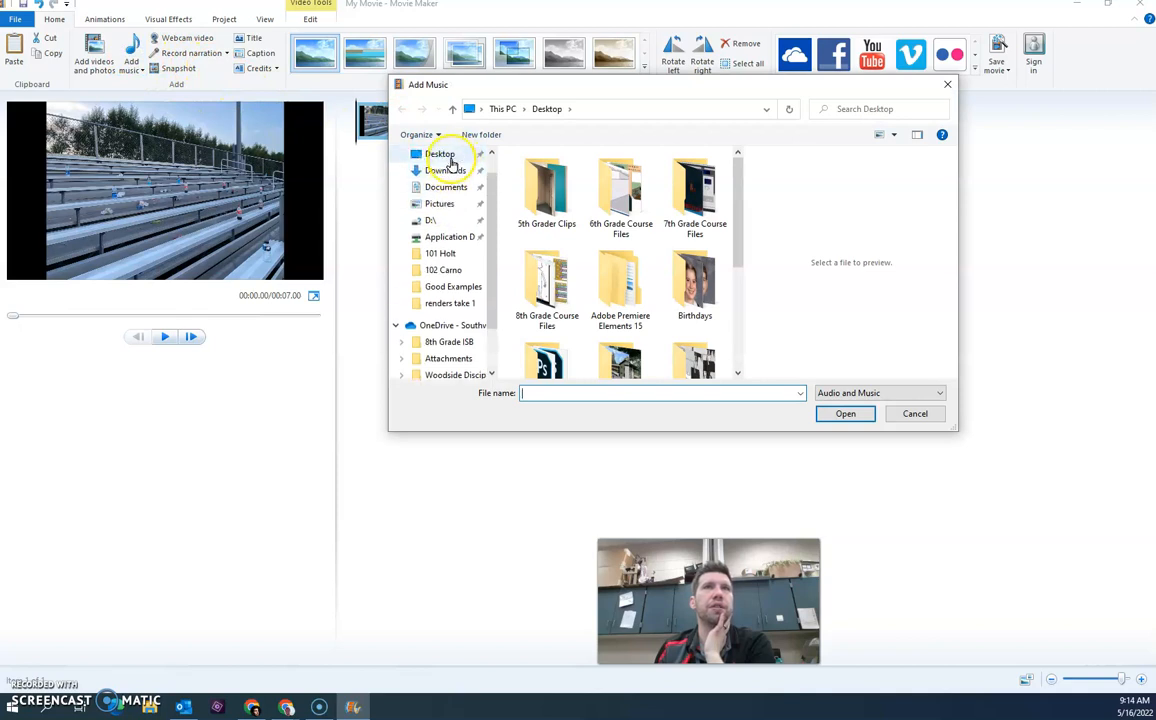
left_click(452, 170)
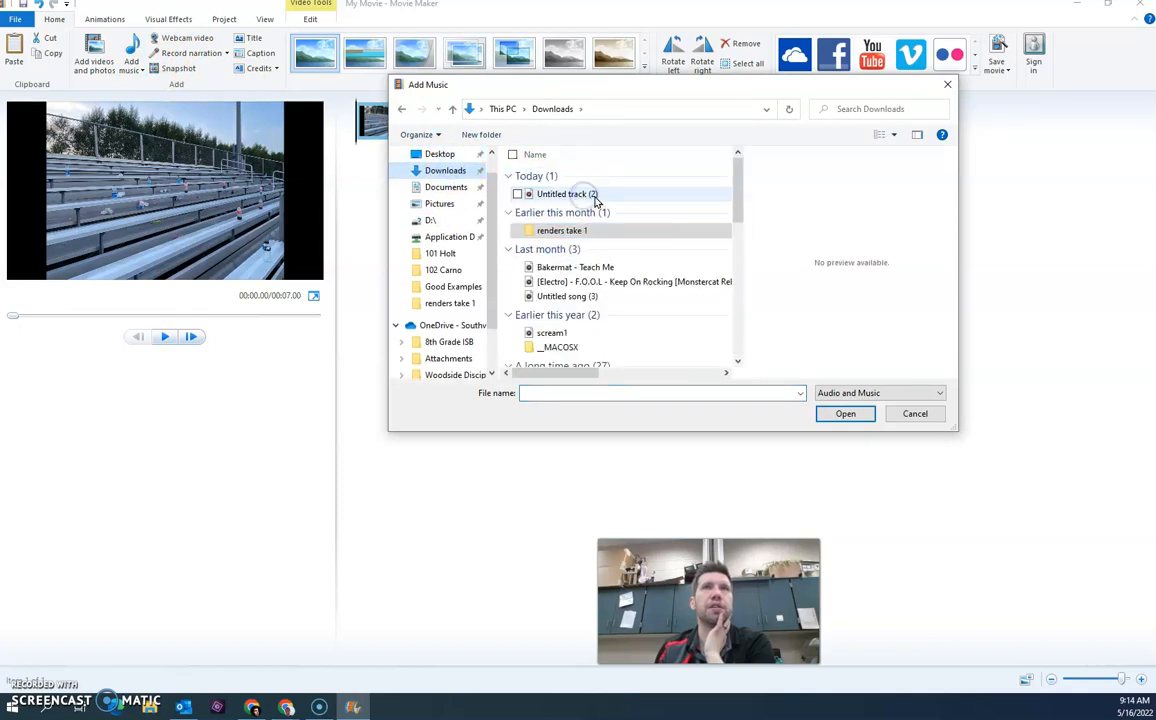
left_click(566, 194)
left_click(845, 413)
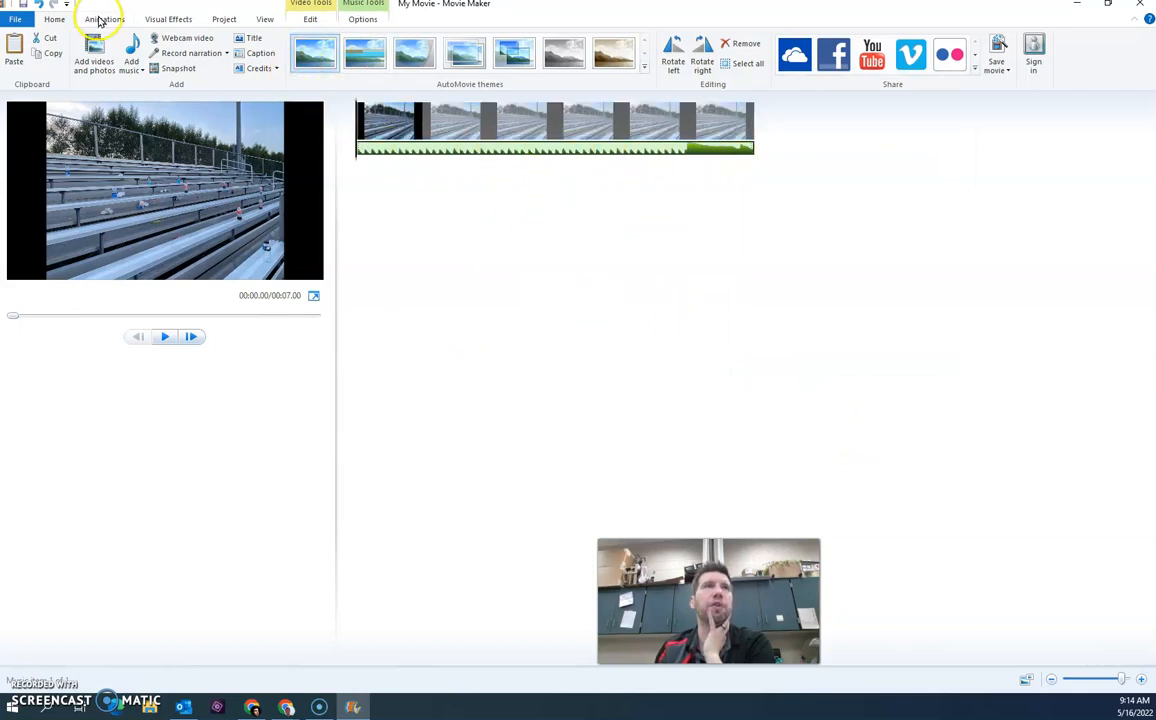
- Look through the Save movie format options without saving, and return to the Soundation track
left_click(16, 20)
left_click(47, 198)
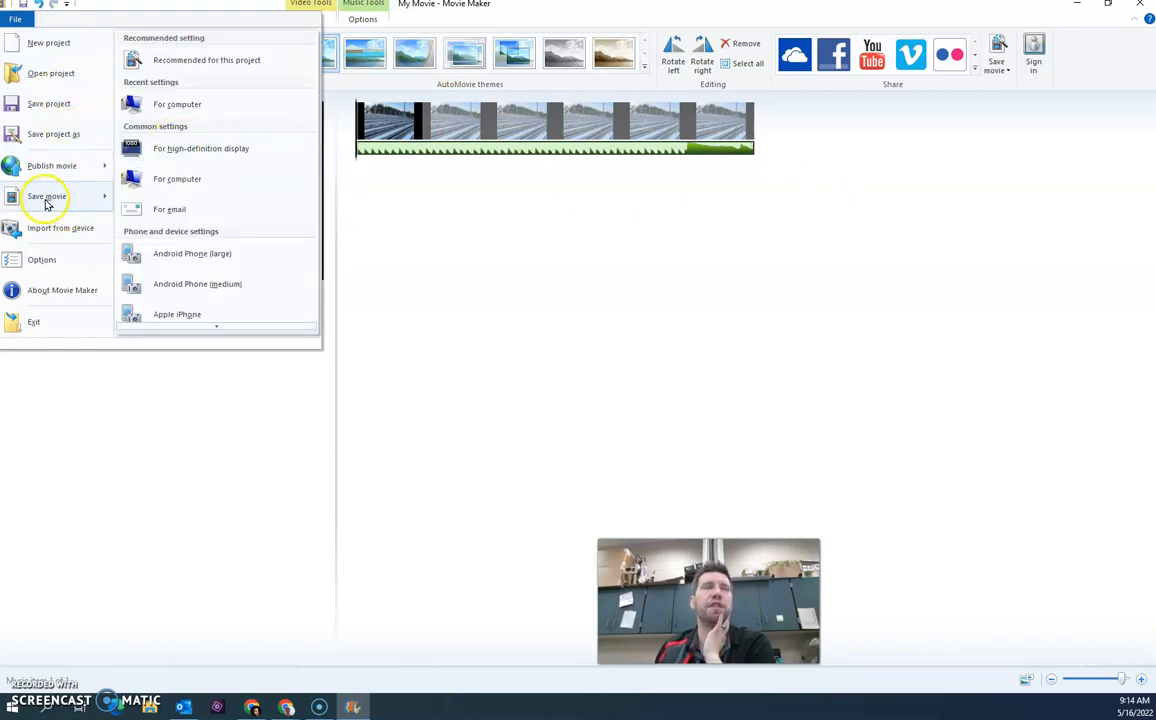
left_click(633, 184)
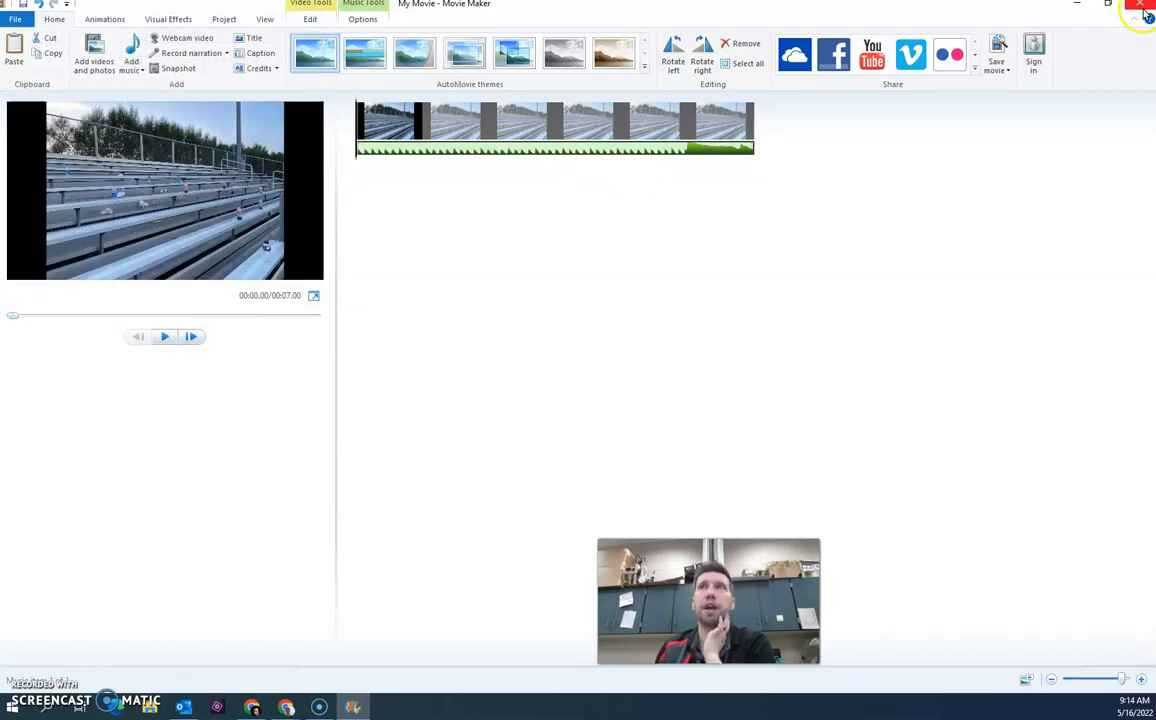
left_click(1088, 8)
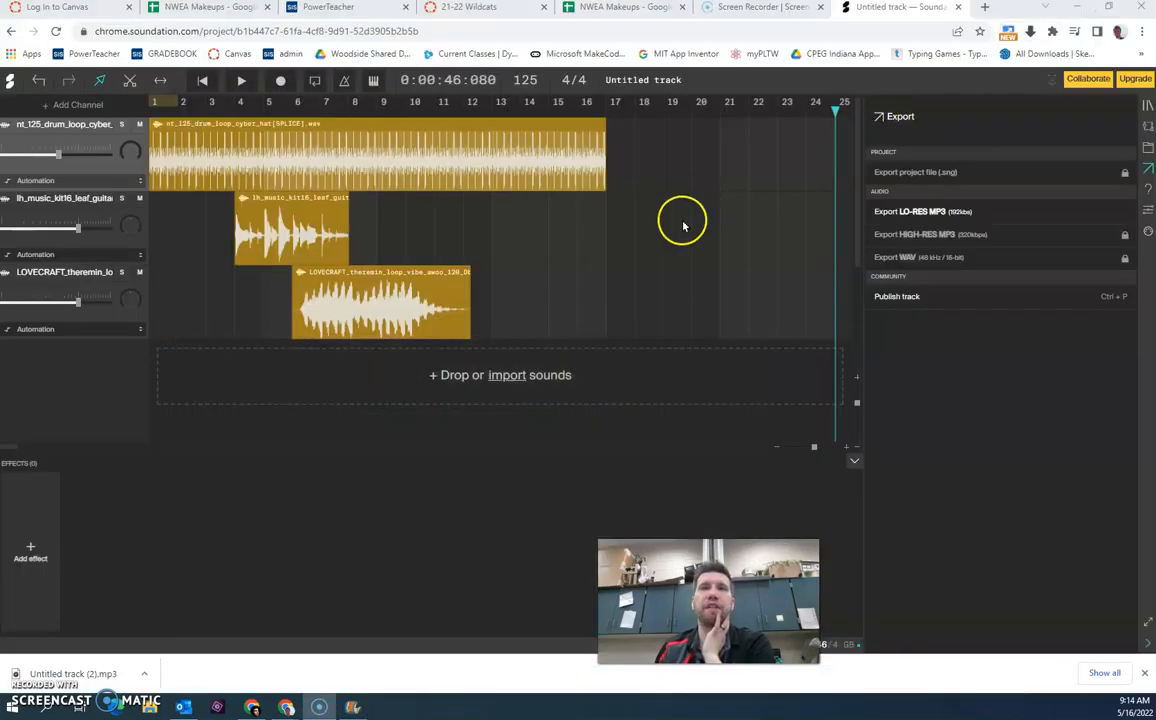